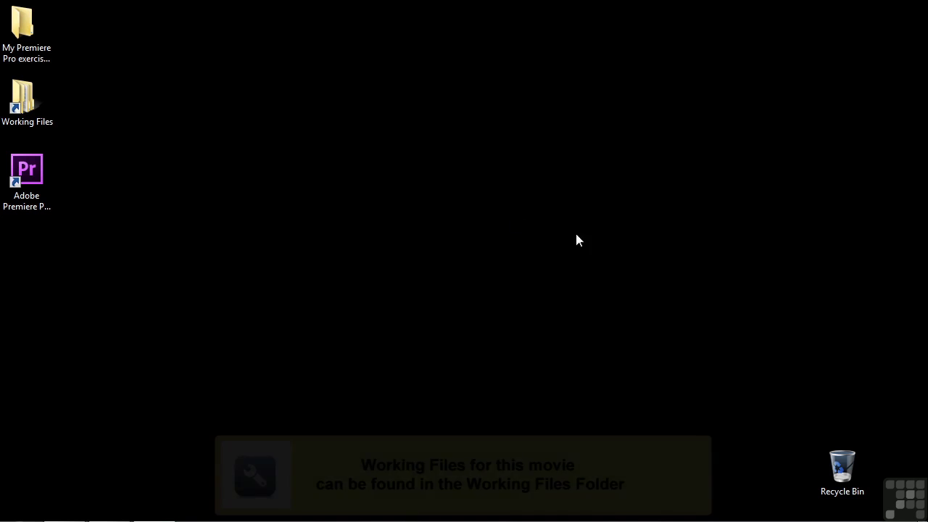
Open the project 1303-matching motion.prproj from the projects folder inside Working Files in Premiere Pro.
double_click(31, 111)
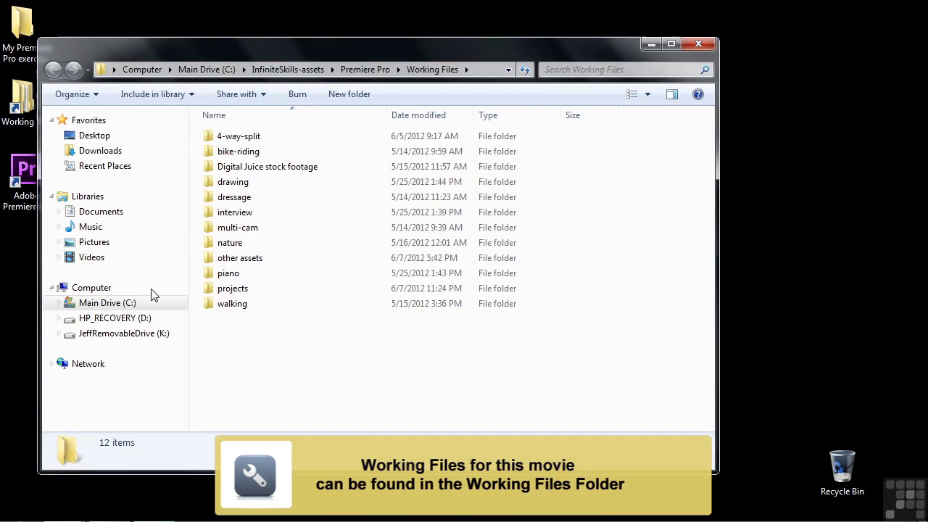
double_click(229, 288)
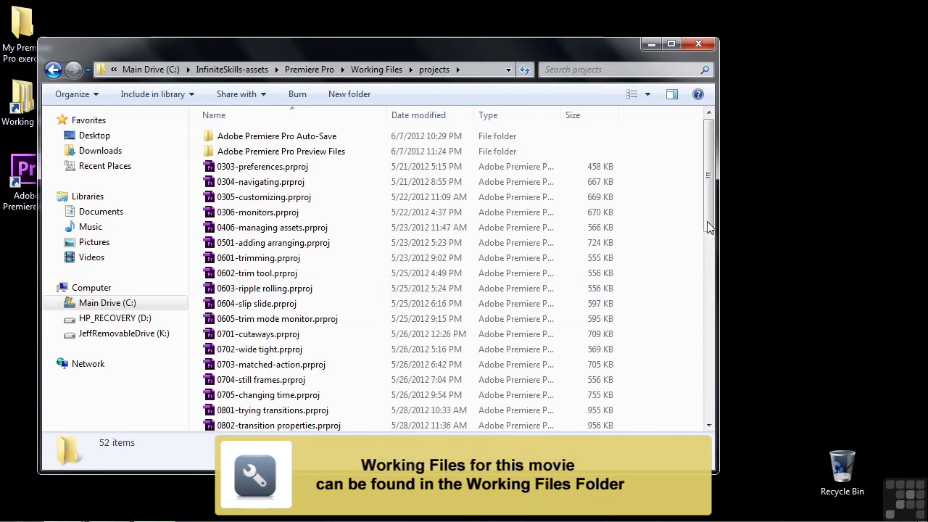
scroll(698, 231, down, 10)
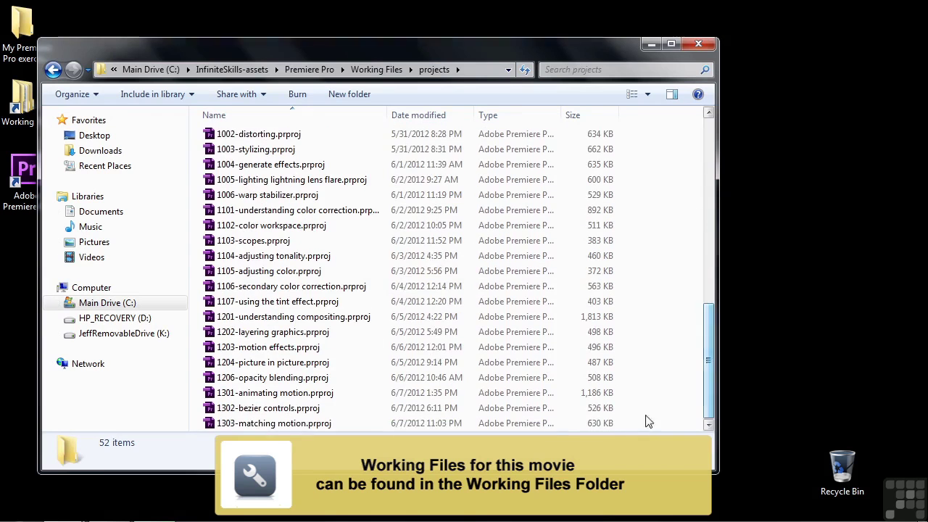
double_click(281, 424)
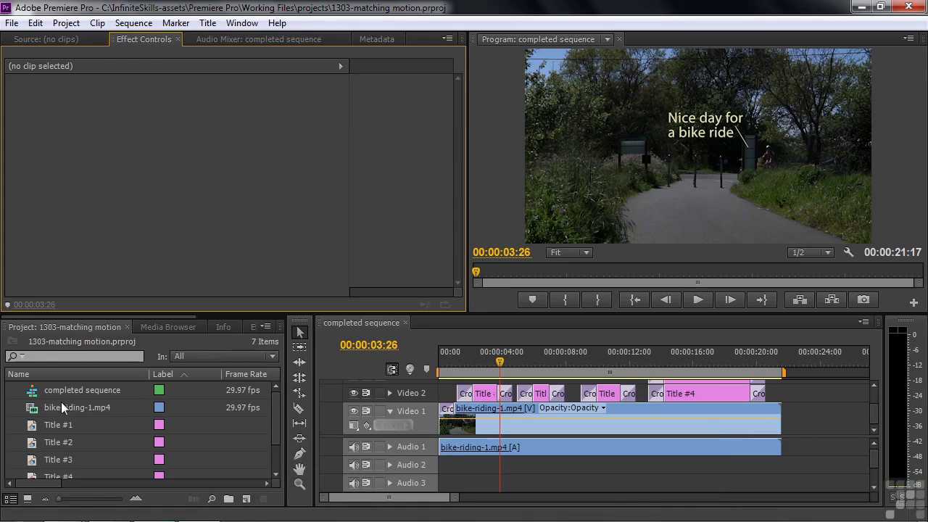
Open the bike-riding-1.mp4 clip in the source monitor and scrub through it to examine the riders' movement.
double_click(37, 407)
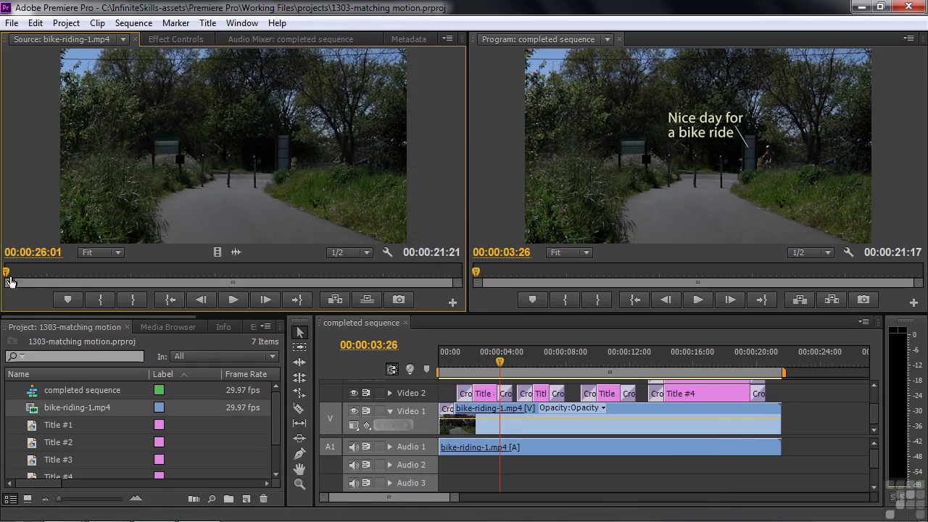
drag(5, 275, 145, 278)
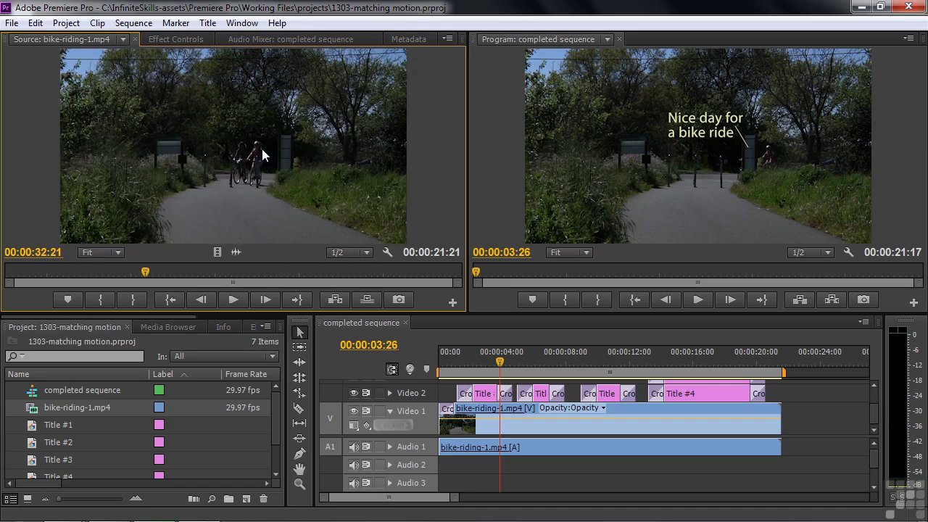
drag(150, 274, 49, 279)
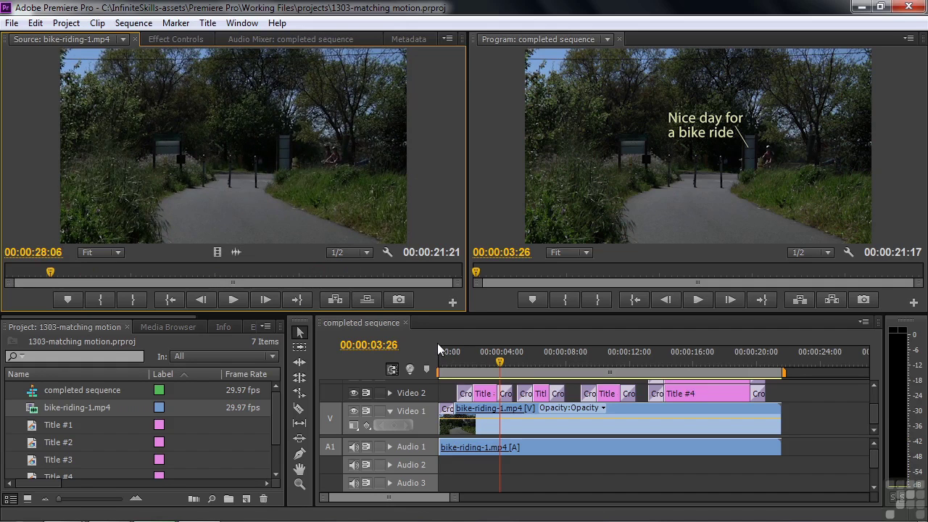
Play the completed sequence from its start to see how the titles follow the riders.
click(441, 365)
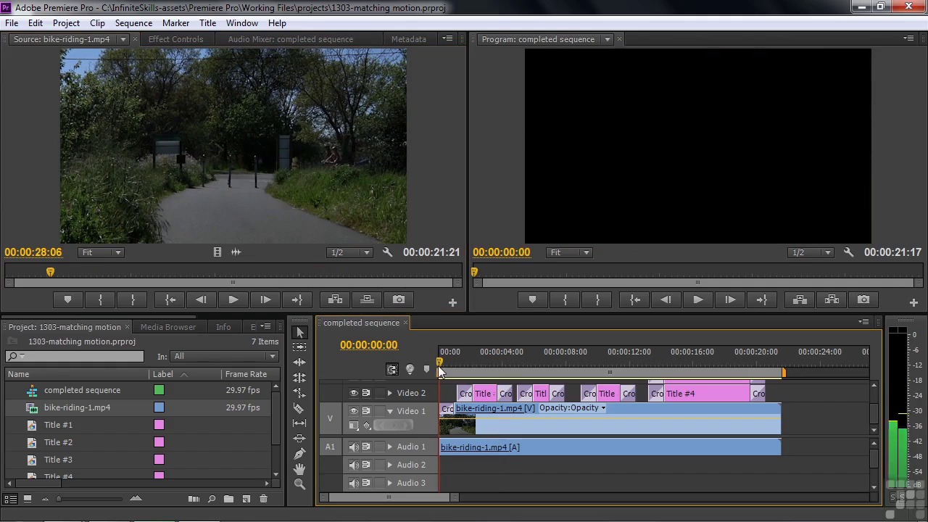
key(space)
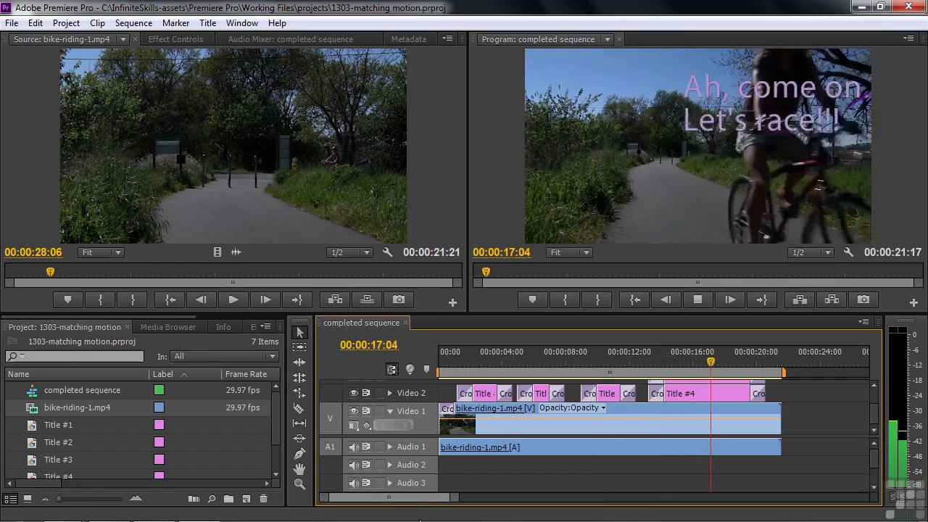
key(space)
Scrub through the completed sequence to examine how each title tracks its rider and how Title #4 and its line are layered.
drag(714, 363, 485, 393)
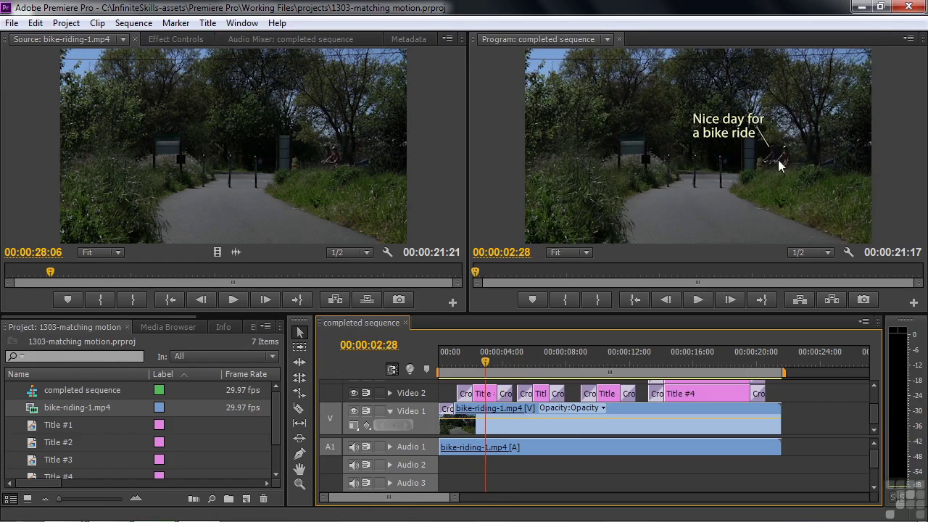
click(482, 370)
drag(484, 371, 673, 364)
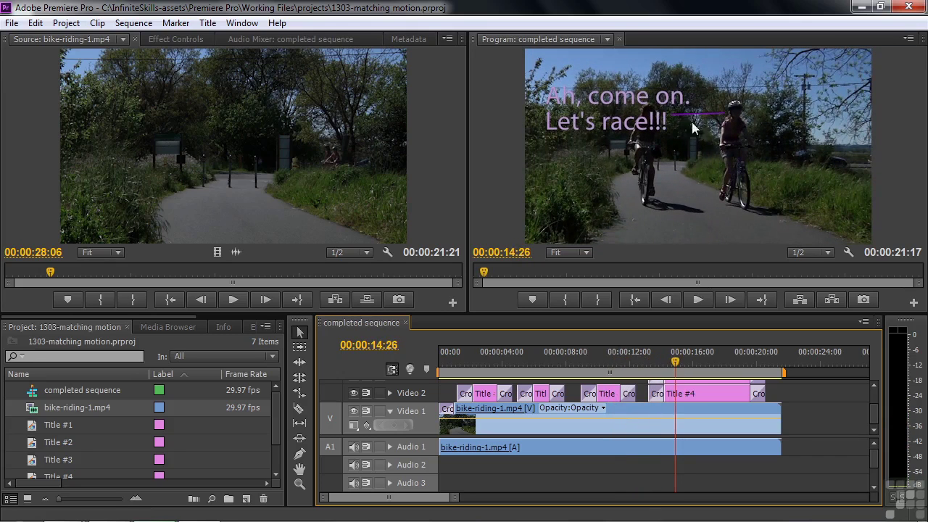
drag(675, 365, 678, 365)
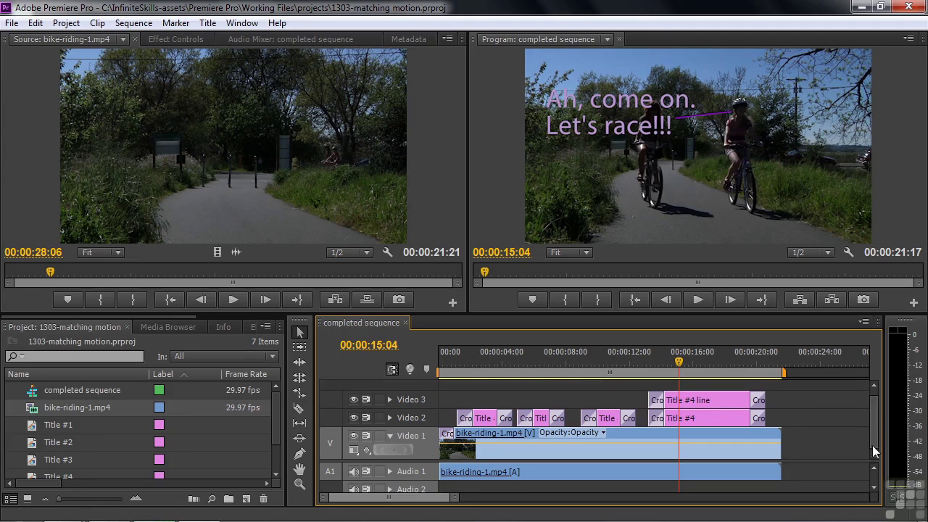
drag(874, 448, 874, 473)
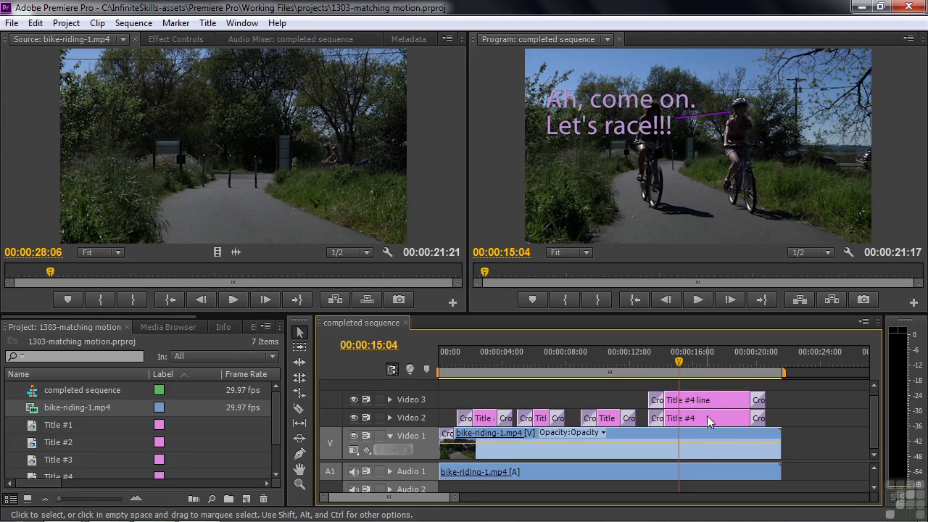
drag(678, 357, 561, 377)
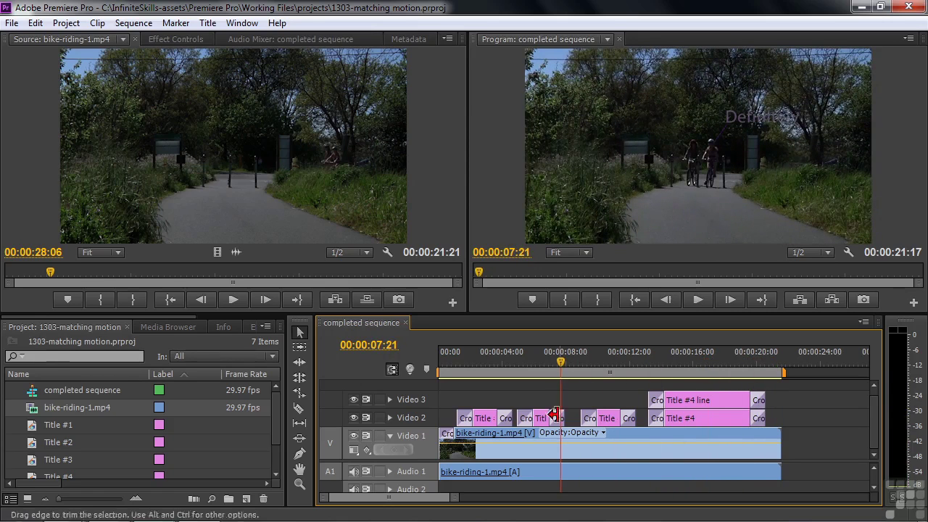
Create a new sequence from the bike-riding-1.mp4 clip and fit it to the timeline with Video 2 and Video 3 in view.
click(34, 414)
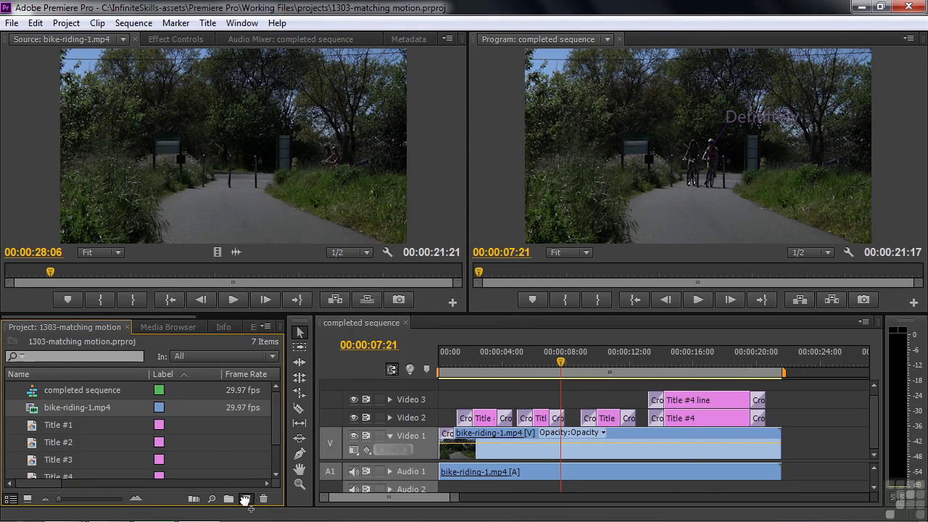
drag(245, 499, 245, 499)
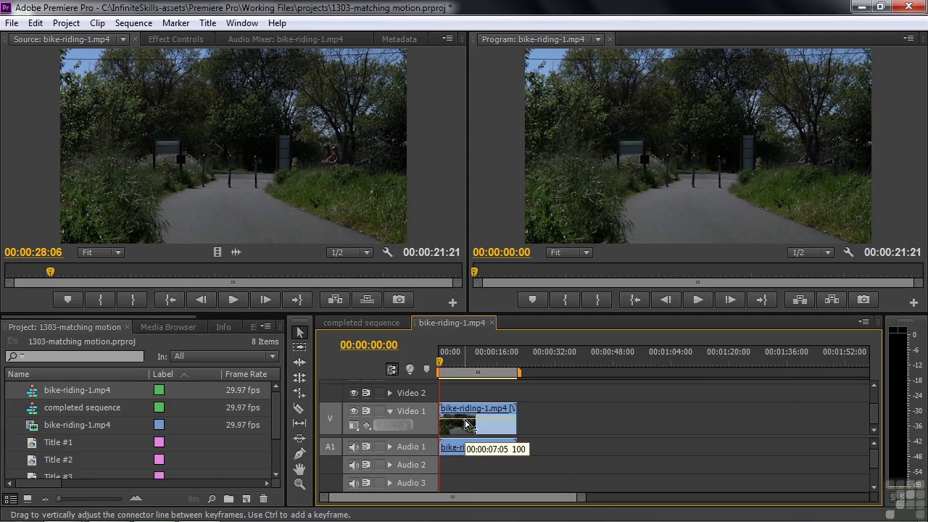
key(backslash)
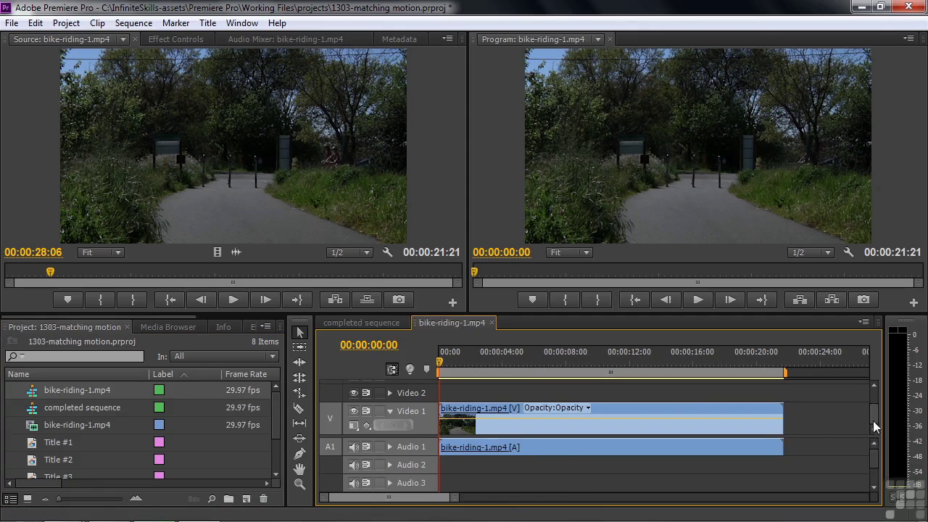
drag(872, 438, 872, 473)
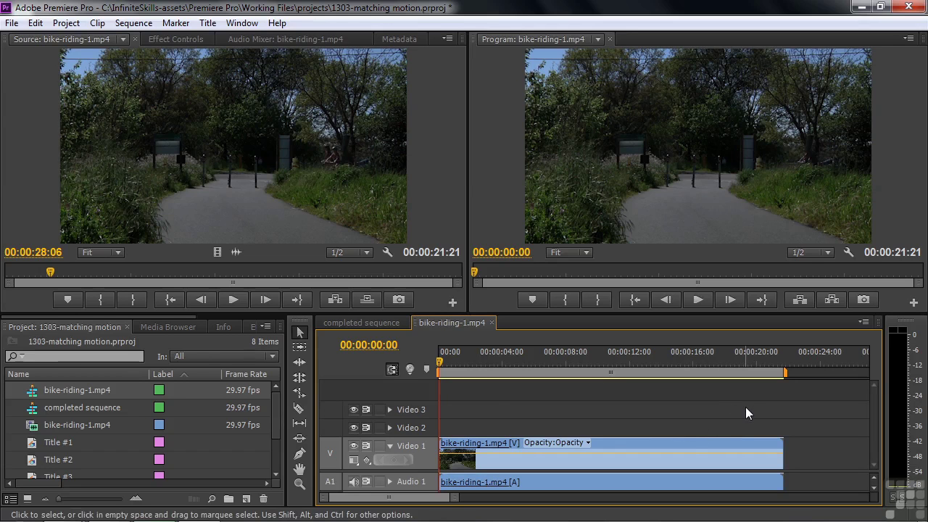
Place Title #1 on Video 2 near the two-second mark and move the playhead to 00:00:02:03.
click(468, 360)
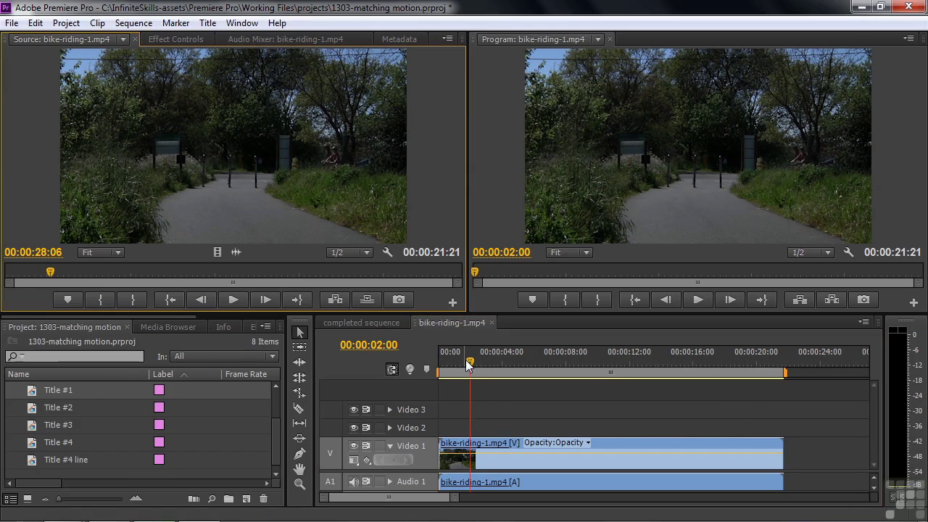
drag(32, 390, 466, 433)
drag(471, 360, 473, 369)
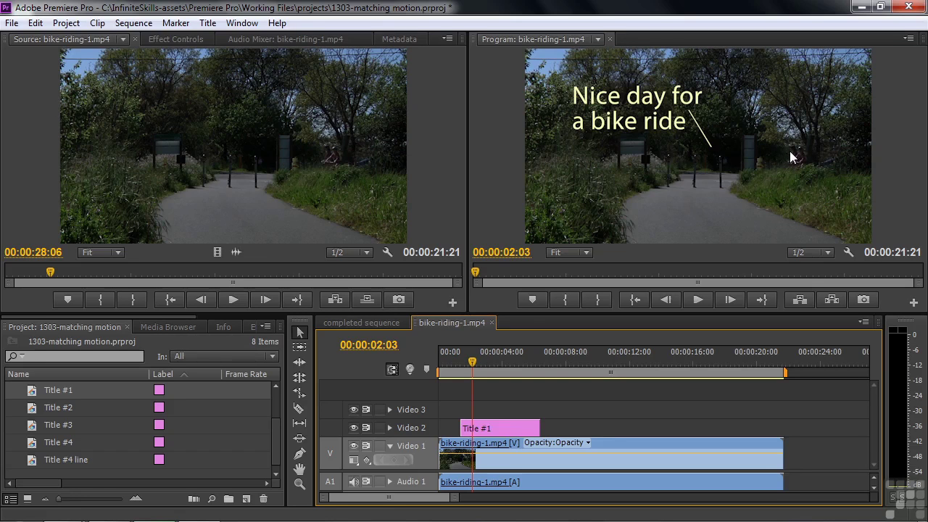
Expand the Motion settings of Title #1 and set its horizontal anchor point to 1030, at the tip of the pointer line.
click(493, 427)
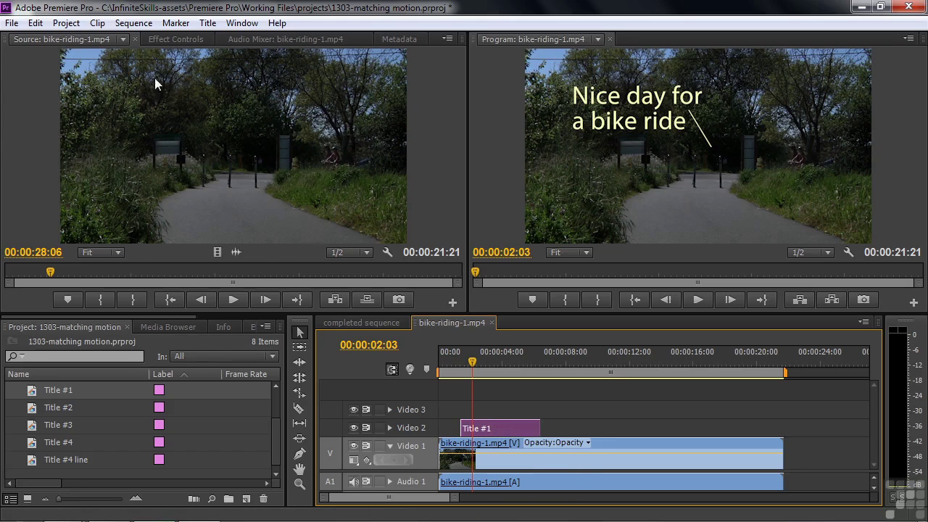
click(167, 39)
click(44, 95)
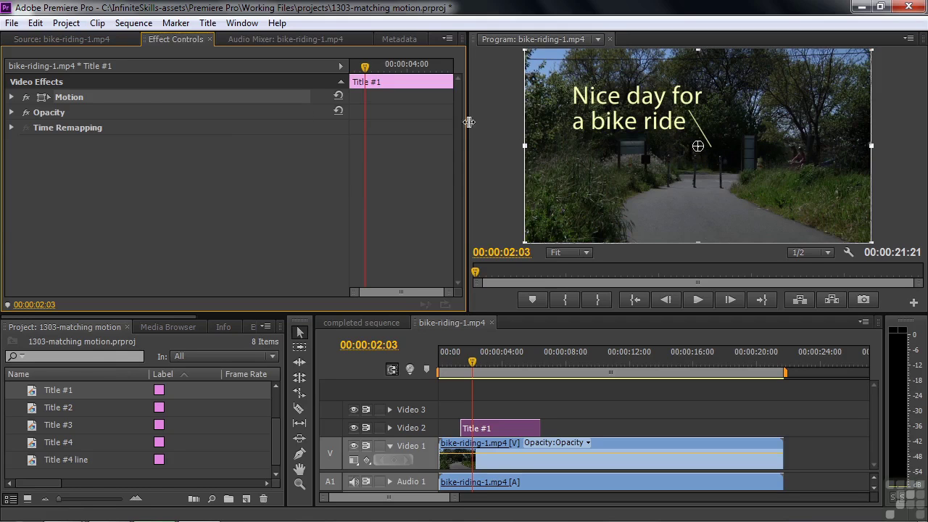
click(11, 97)
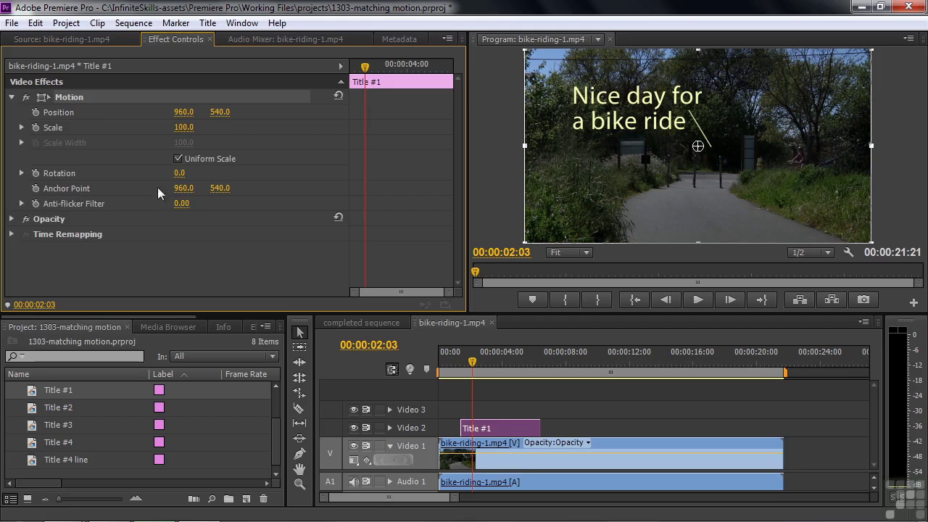
drag(184, 188, 234, 188)
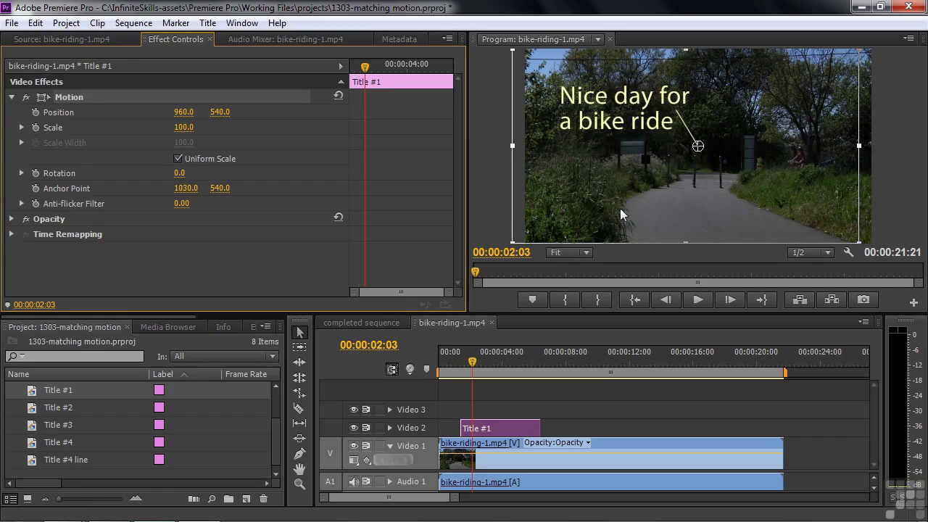
Scale Title #1 down to 84 and move it toward the riders, to position 1478.2, 544.
mouse_move(183, 127)
mouse_down()
mouse_move(148, 127)
mouse_move(198, 127)
mouse_move(140, 127)
mouse_move(184, 127)
mouse_move(172, 127)
mouse_up()
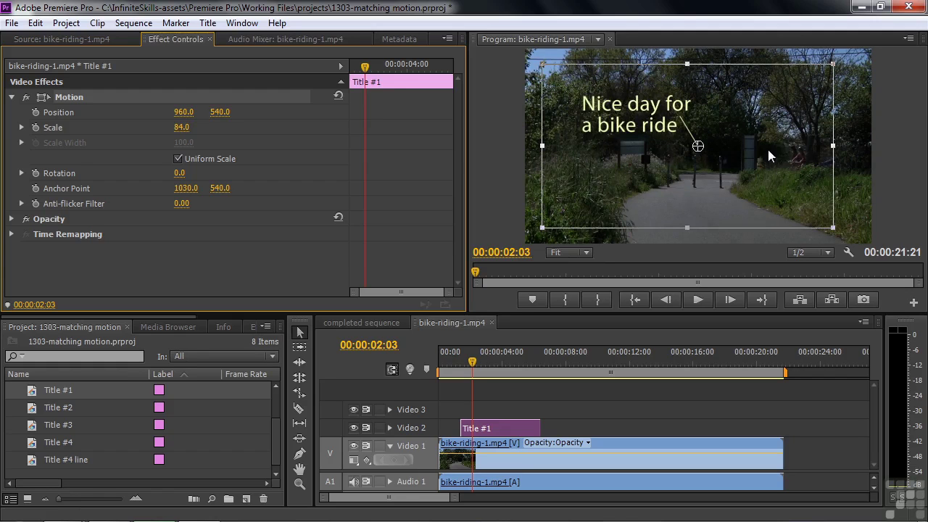
drag(661, 179, 750, 177)
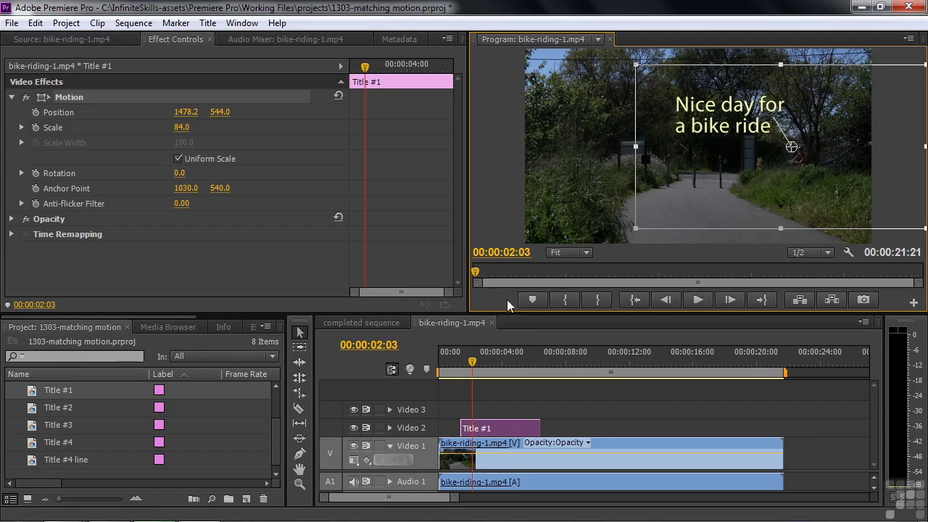
Enable Position and Scale keyframes for Title #1 at 00:00:02:03 and set its scale to 60.
click(35, 112)
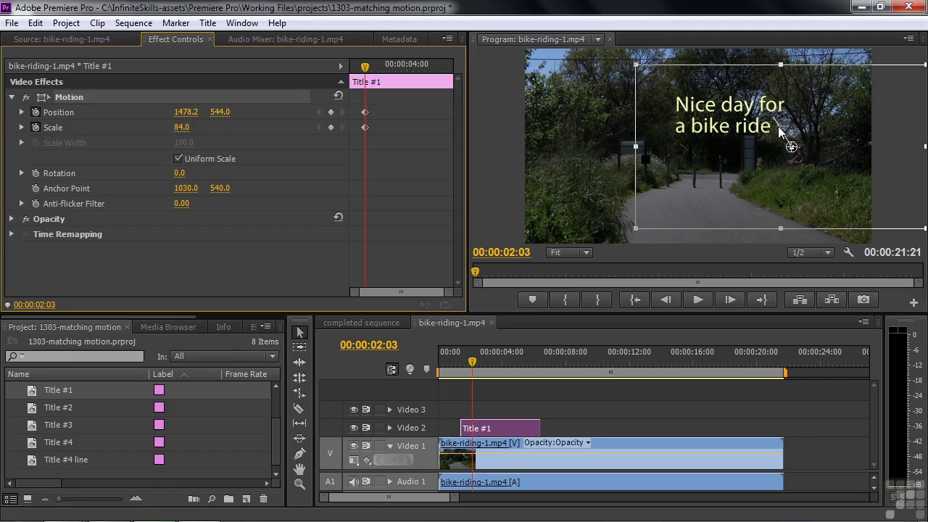
click(181, 128)
key(Return)
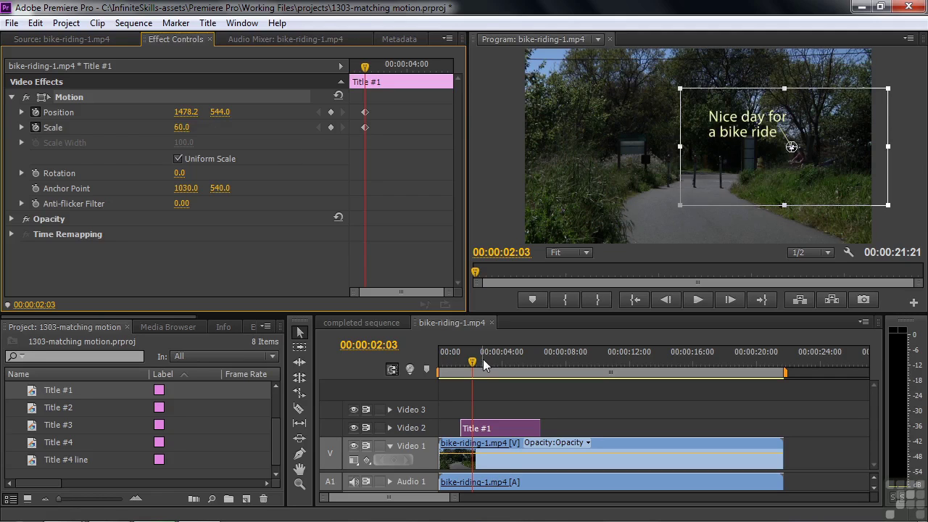
Add Position keyframes to Title #1 following the rider: 1156.8, 548 at 00:00:04:18 and 1024.3, 544 at 00:00:06:05.
drag(473, 364, 512, 366)
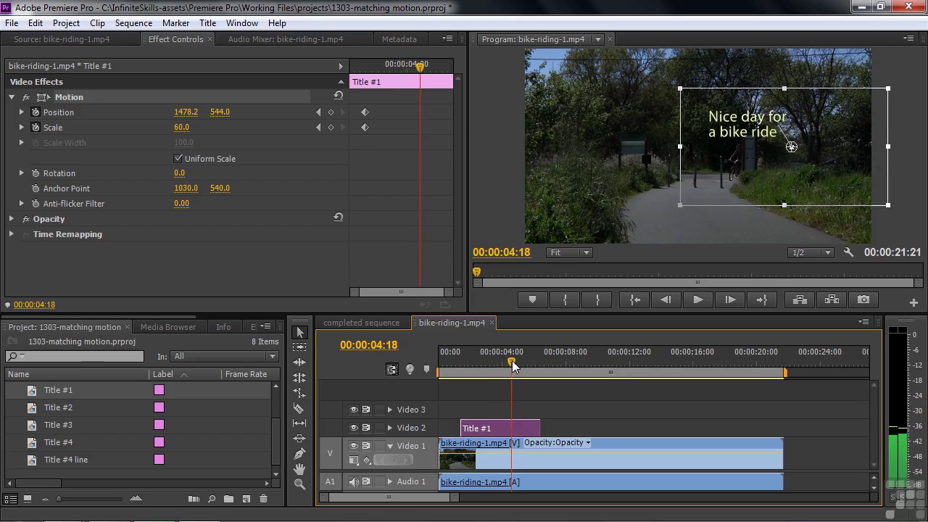
drag(810, 188, 766, 177)
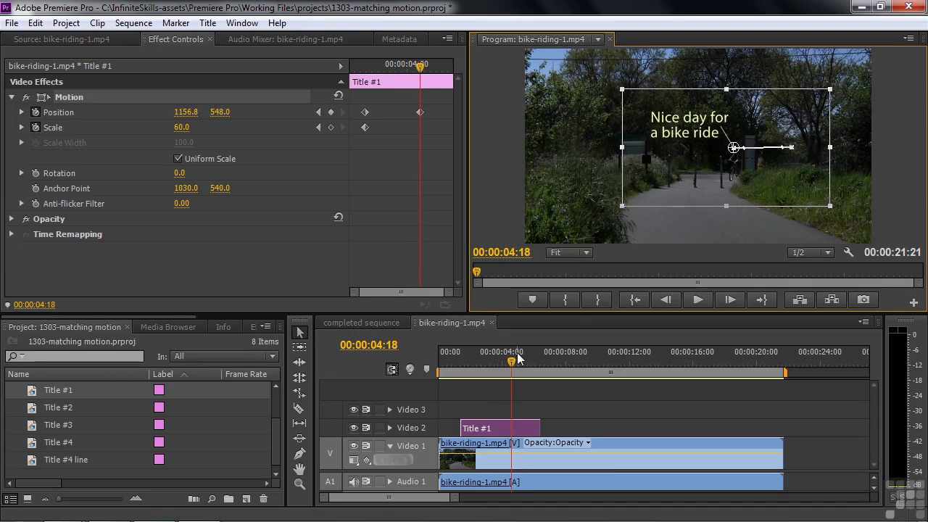
drag(517, 363, 537, 374)
drag(777, 183, 753, 183)
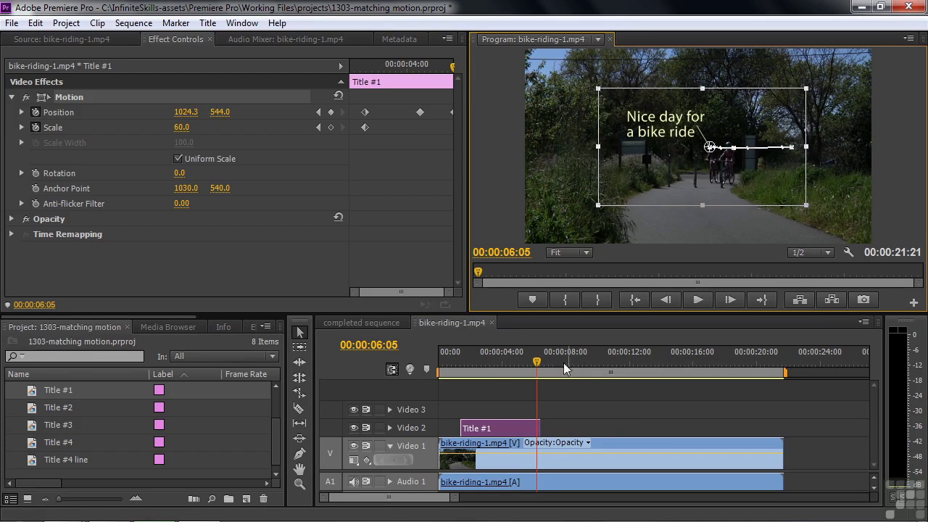
Play back the animation of Title #1 and return the playhead to its first keyframe at 00:00:02:03.
drag(540, 365, 484, 370)
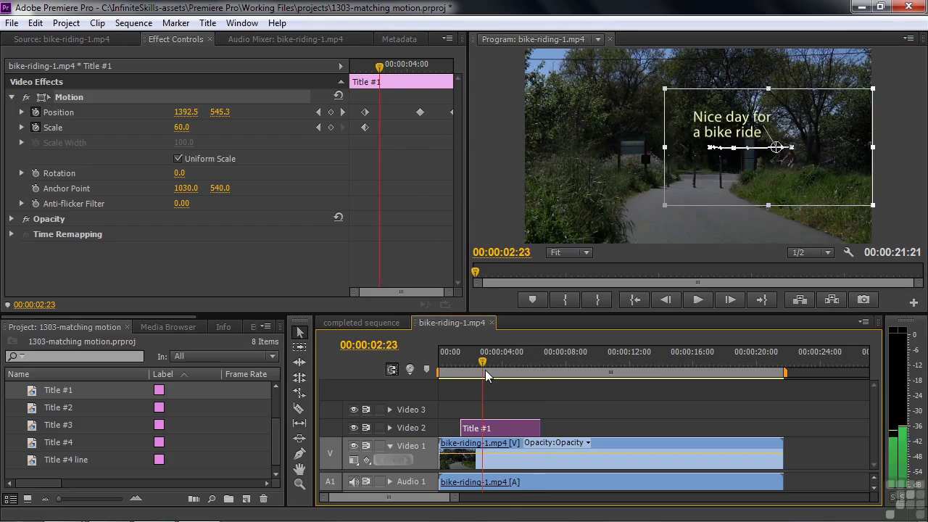
key(space)
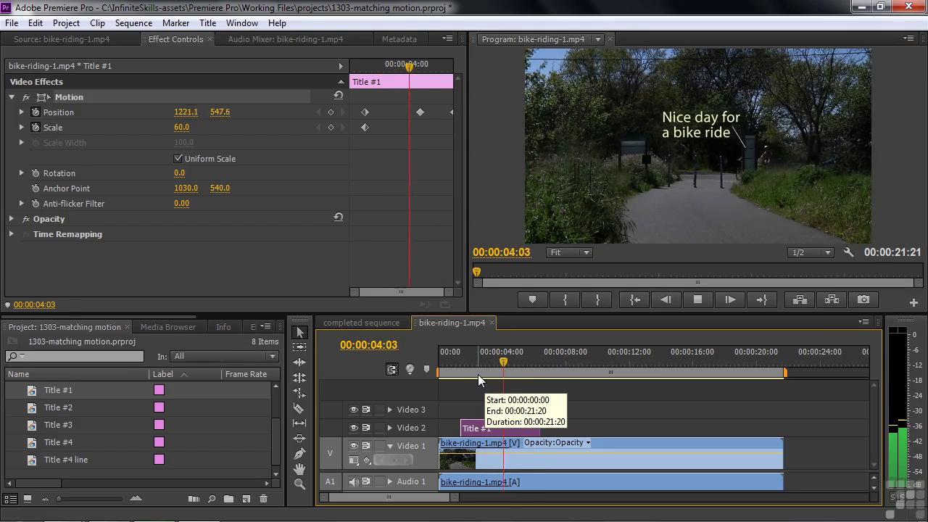
key(space)
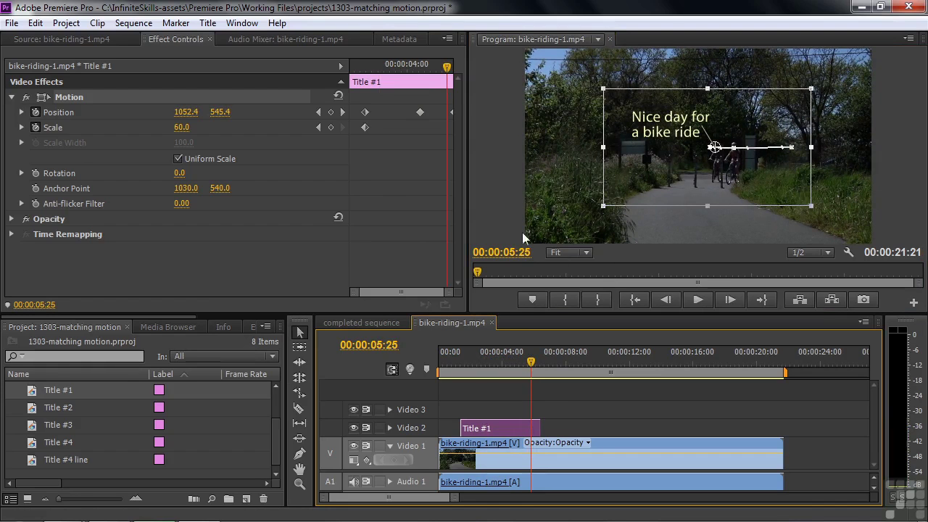
click(321, 126)
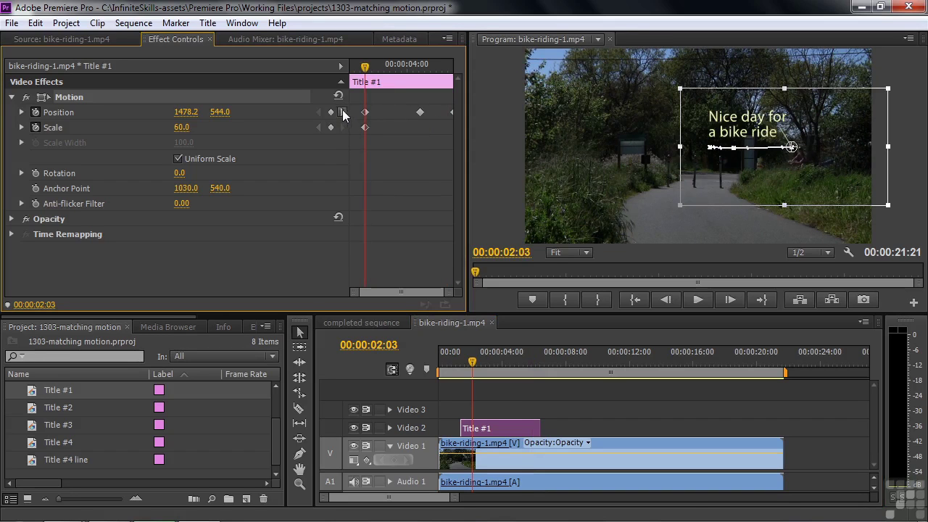
Set the scale of Title #1 to 75 at its last Position keyframe, 00:00:06:05.
click(343, 112)
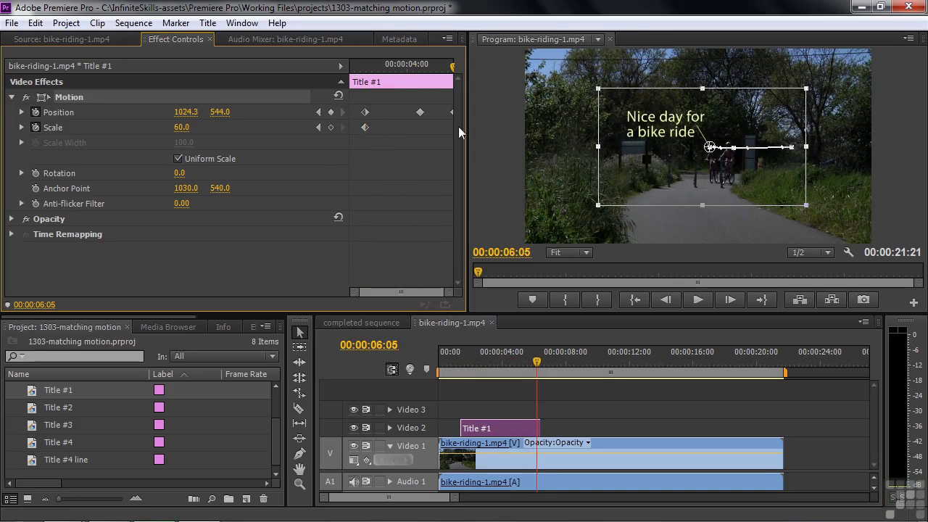
click(181, 128)
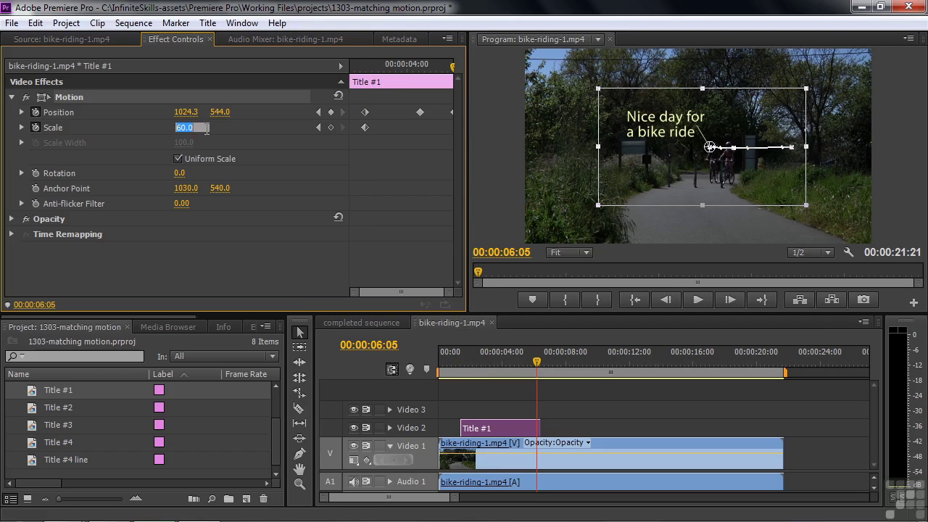
text(75)
key(Return)
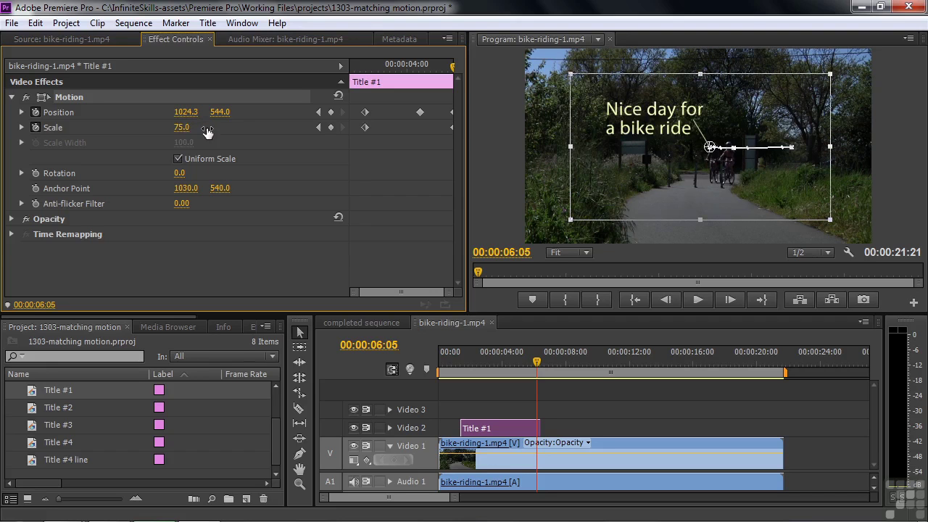
Trim the end of Title #1 to about 00:00:06:01 and place Title #2 directly after it on Video 2.
mouse_move(538, 361)
mouse_down()
mouse_move(491, 363)
mouse_move(532, 364)
mouse_up()
drag(539, 427, 532, 427)
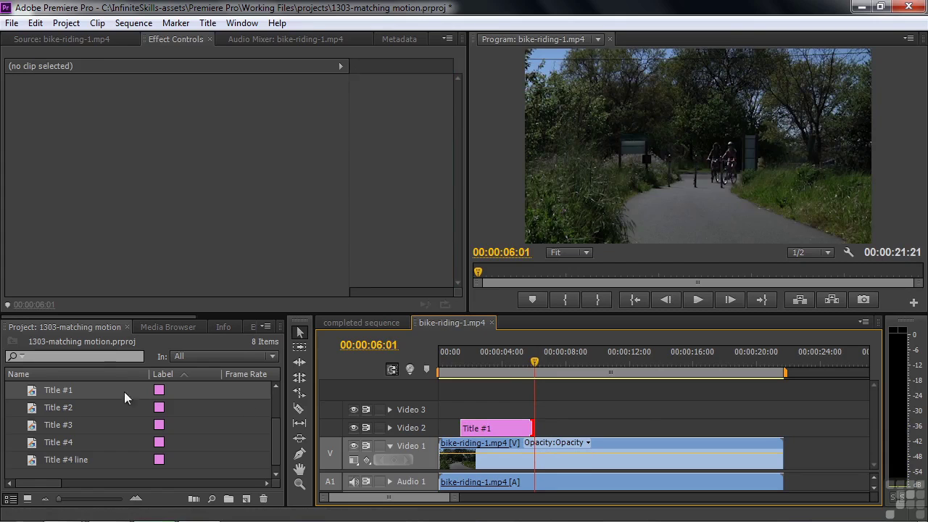
drag(46, 407, 544, 437)
click(361, 322)
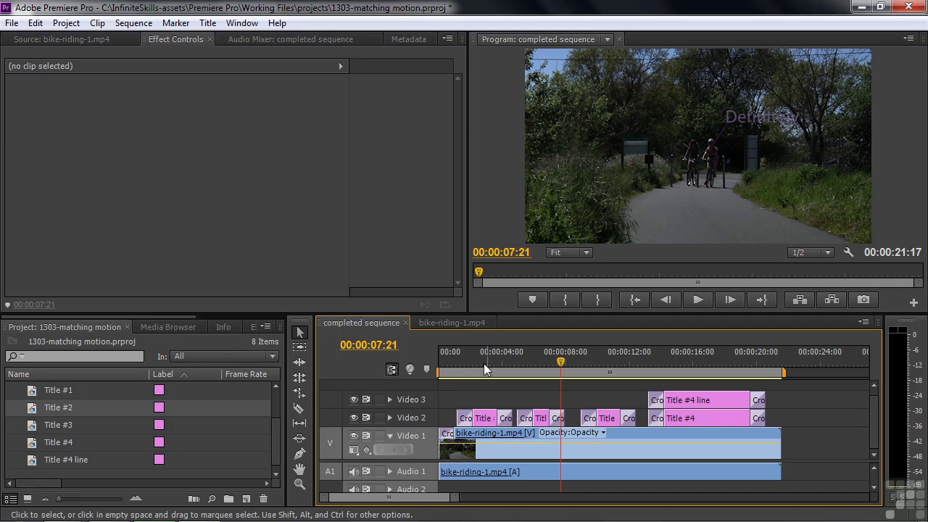
click(459, 322)
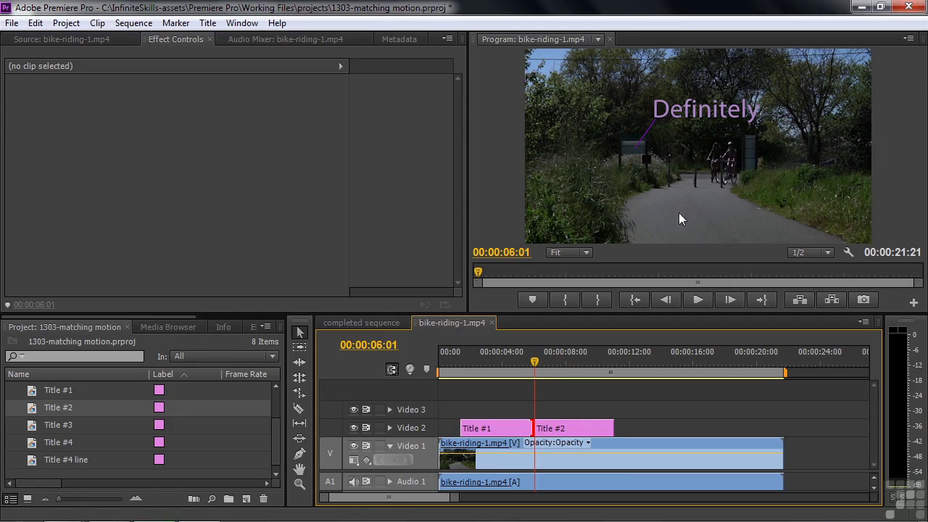
Set the horizontal anchor point of Title #2 to 615 and move the title to position 1168.9, 548 by the rider.
click(571, 429)
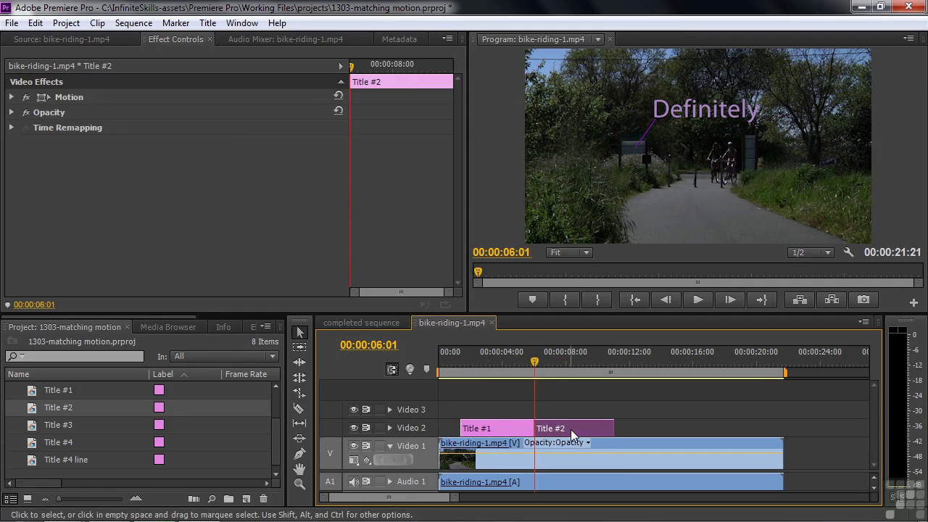
click(63, 96)
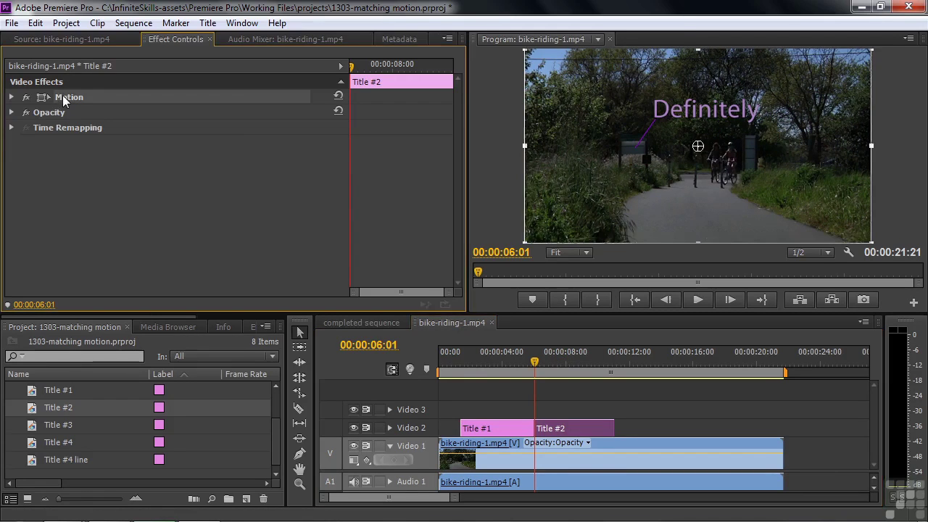
click(11, 97)
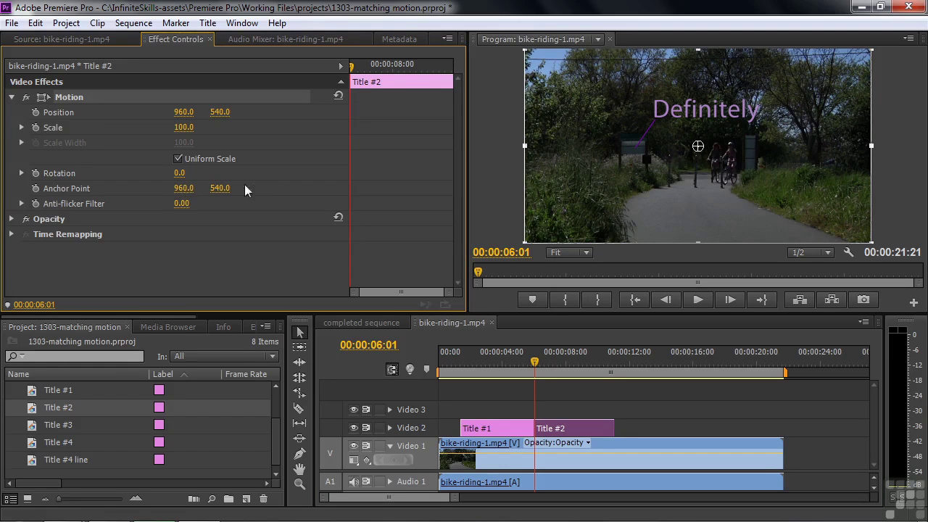
drag(183, 188, 5, 188)
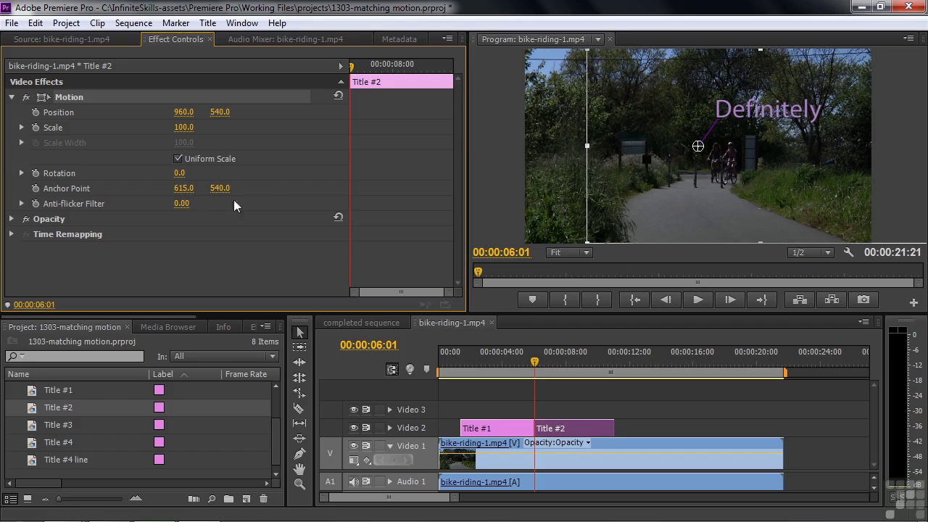
click(668, 197)
drag(668, 198, 705, 196)
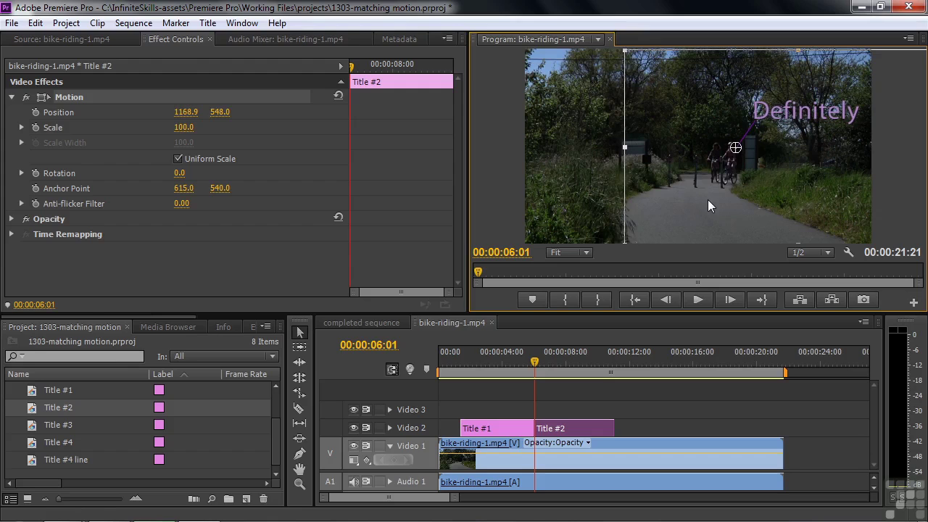
Enable Position and Scale keyframes for Title #2 at 00:00:06:01 and set its scale to 75.
click(36, 112)
click(35, 128)
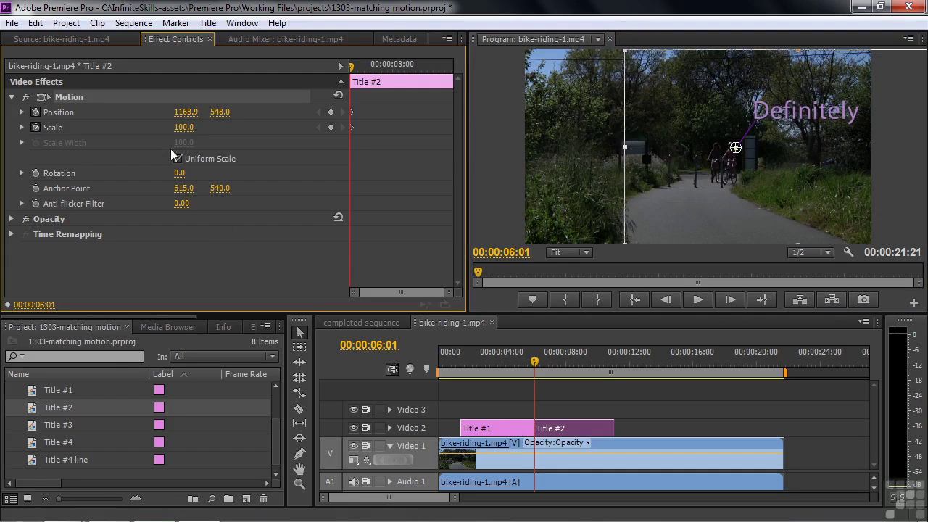
click(190, 126)
text(75)
key(Return)
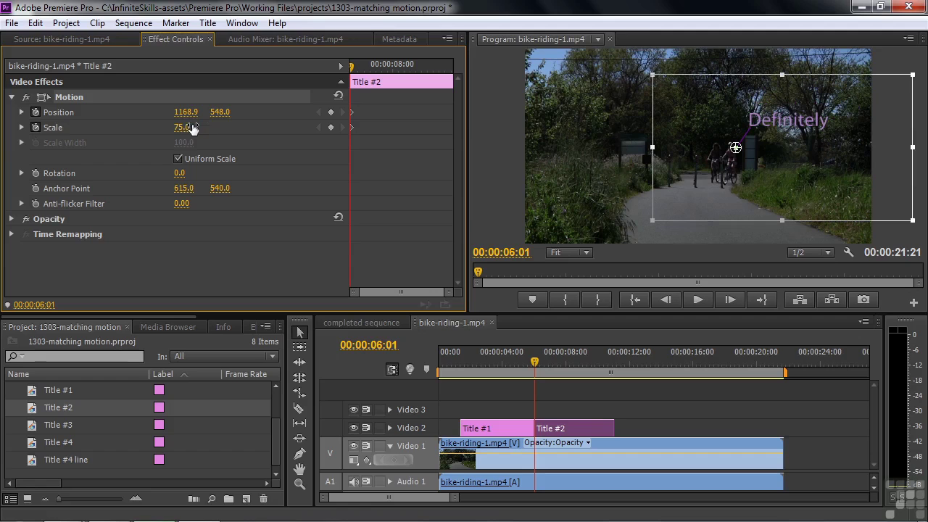
Add Position keyframes to Title #2 following the rider: 1088.5, 536 at 00:00:07:06; 1056.4, 523.9 at 00:00:08:05; and 1020.3, 439.6 at 00:00:10:25.
click(537, 363)
drag(536, 363, 554, 375)
drag(794, 171, 778, 169)
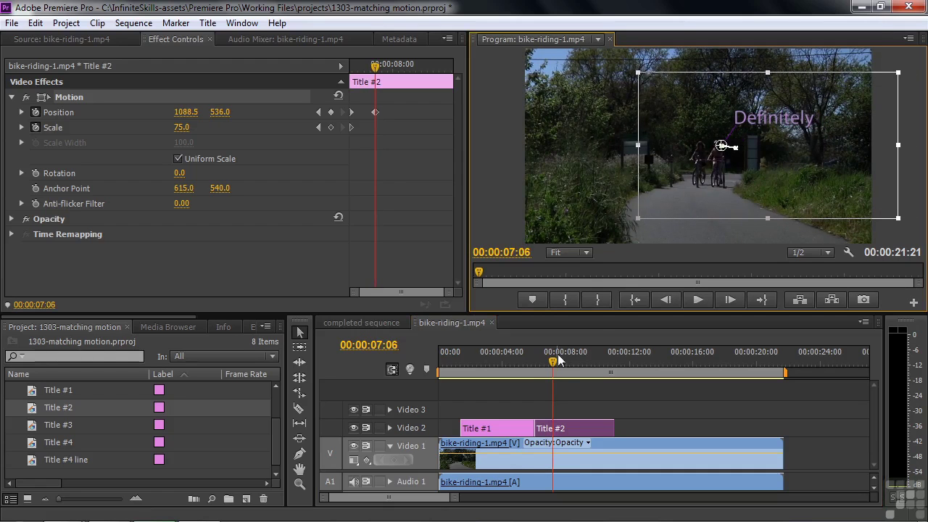
drag(551, 367, 566, 371)
drag(817, 175, 811, 173)
drag(570, 362, 610, 366)
mouse_move(801, 187)
mouse_down()
mouse_move(793, 163)
mouse_move(794, 172)
mouse_up()
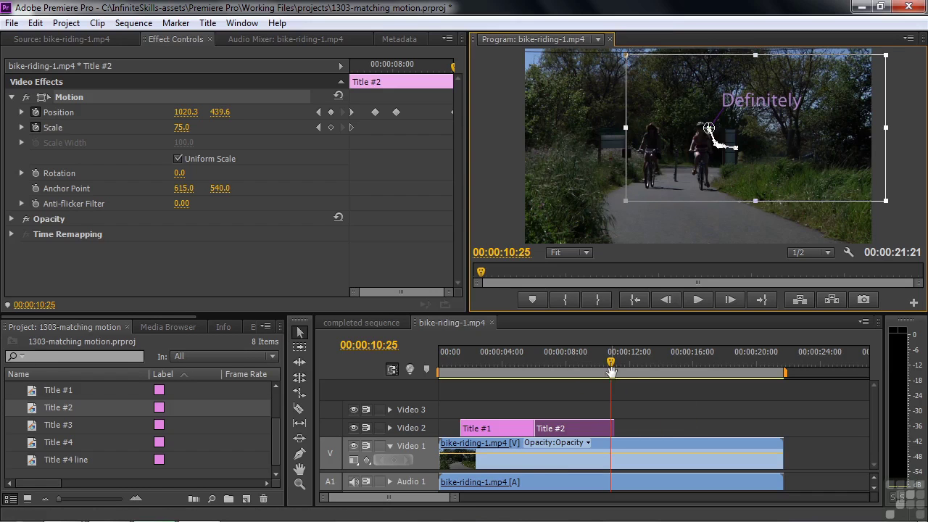
Play back the animation of Title #1 and Title #2 from about 00:00:02:17.
drag(611, 368, 536, 372)
click(481, 366)
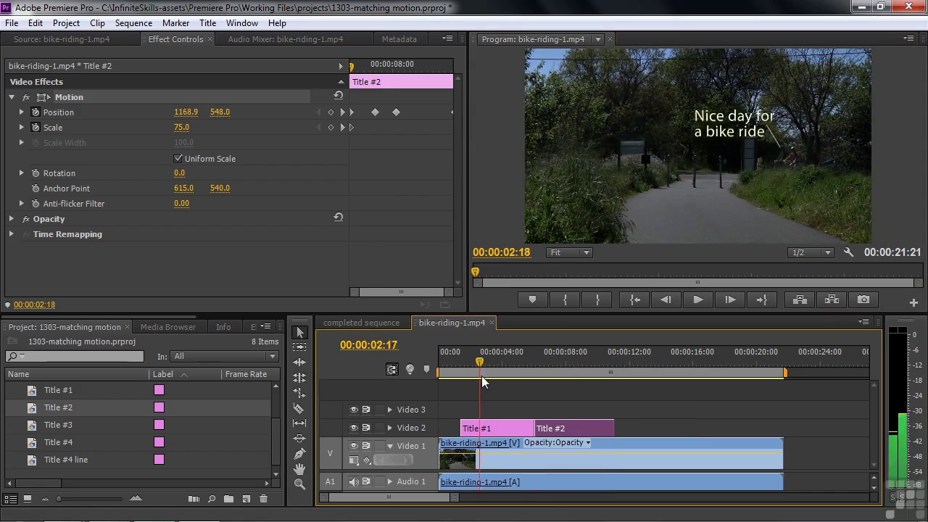
key(space)
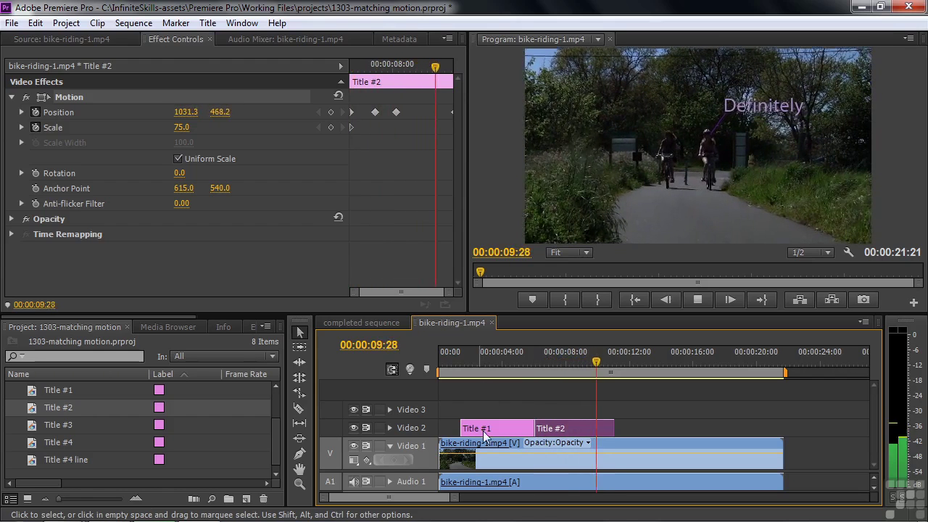
key(space)
Shorten the end of Title #2 and set its scale to 90 at its 00:00:08:05 Position keyframe.
drag(619, 426, 593, 429)
drag(607, 361, 570, 362)
click(585, 427)
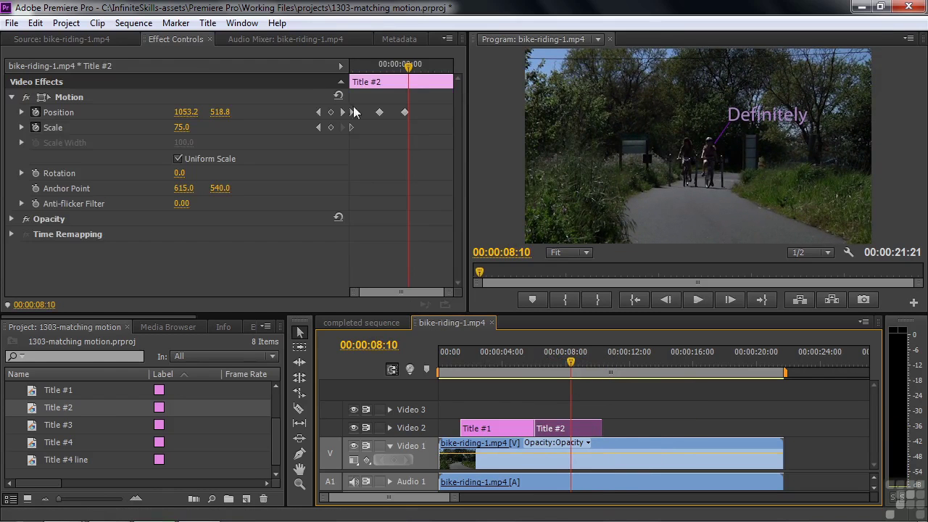
click(318, 112)
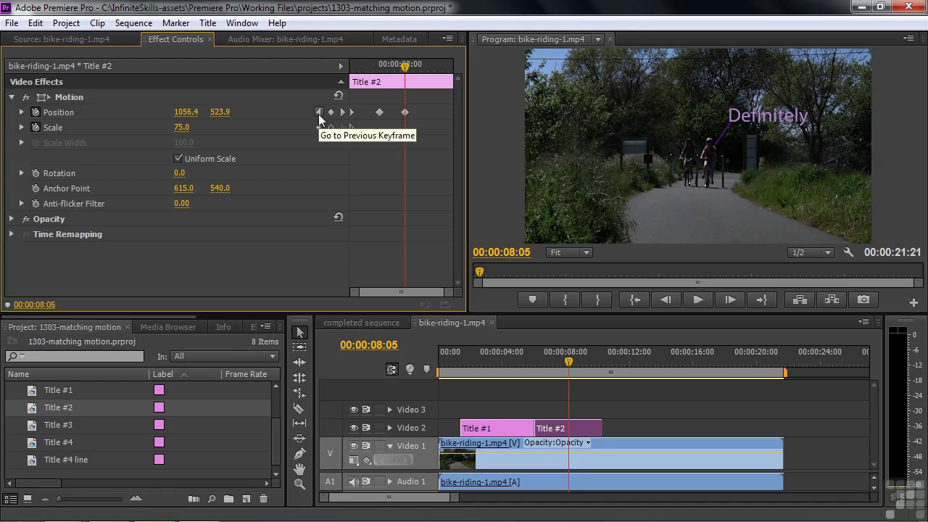
click(186, 128)
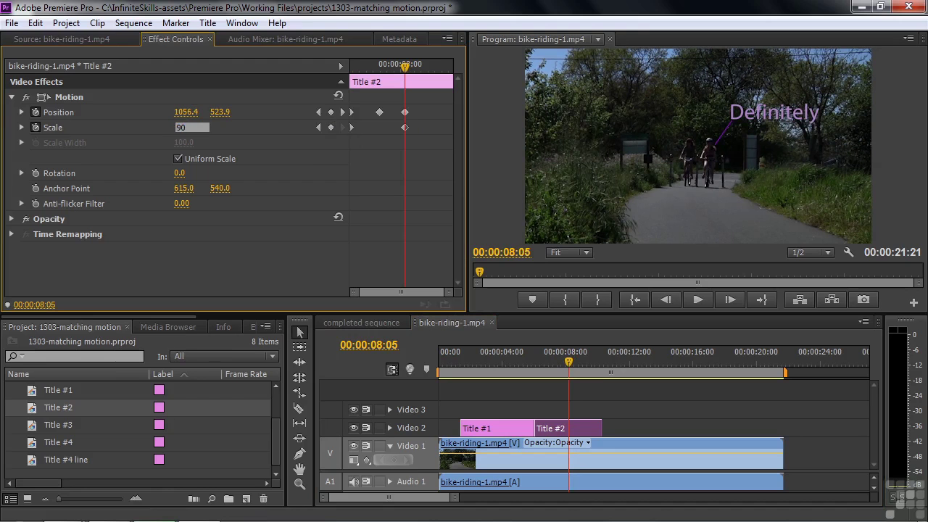
key(Return)
Place Title #3 directly after Title #2 on Video 2 and move the playhead to 00:00:10:16.
drag(568, 358, 591, 366)
drag(56, 424, 615, 435)
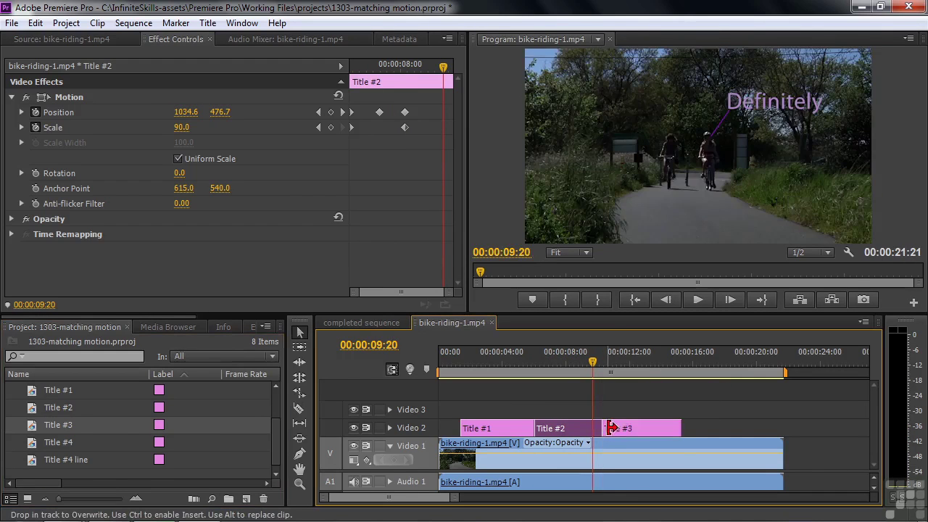
click(606, 359)
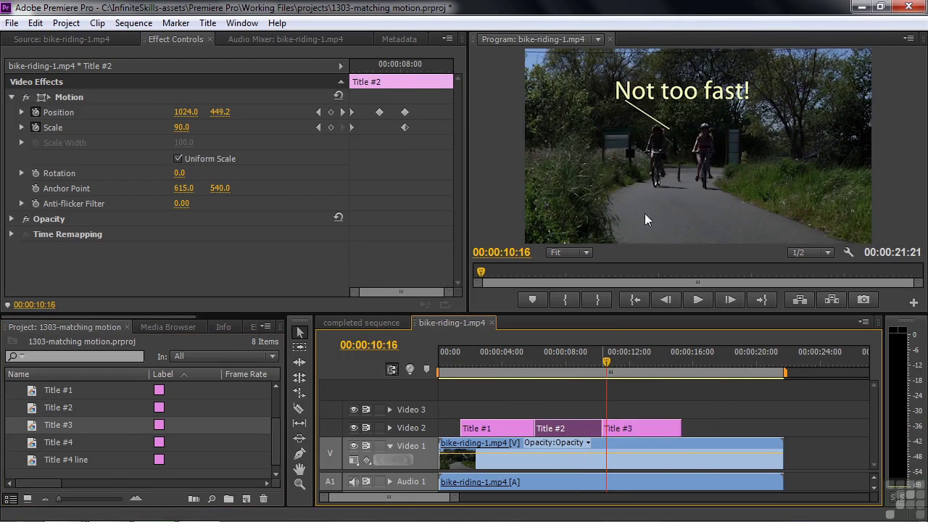
Set the anchor point of Title #3 to 811, 446 and move it to position 690.9, 463.7 at the rider's head.
click(614, 431)
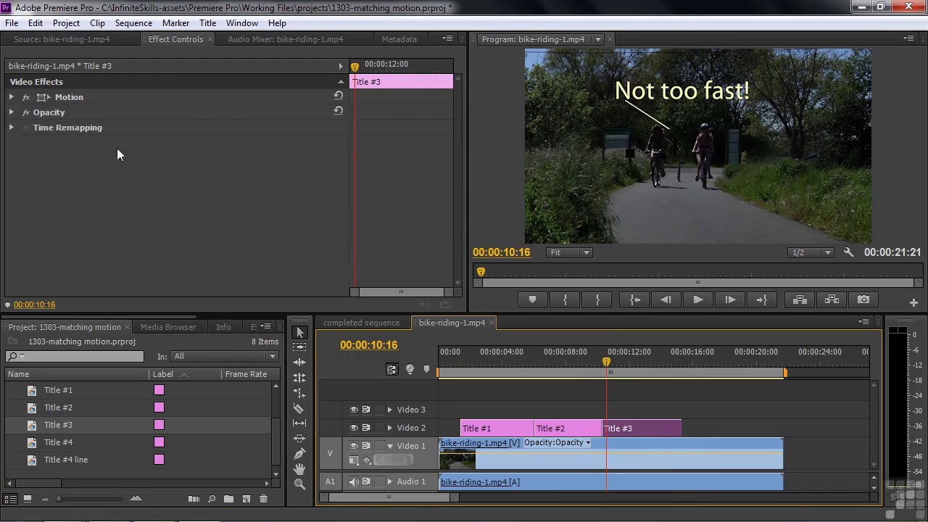
click(11, 97)
click(55, 97)
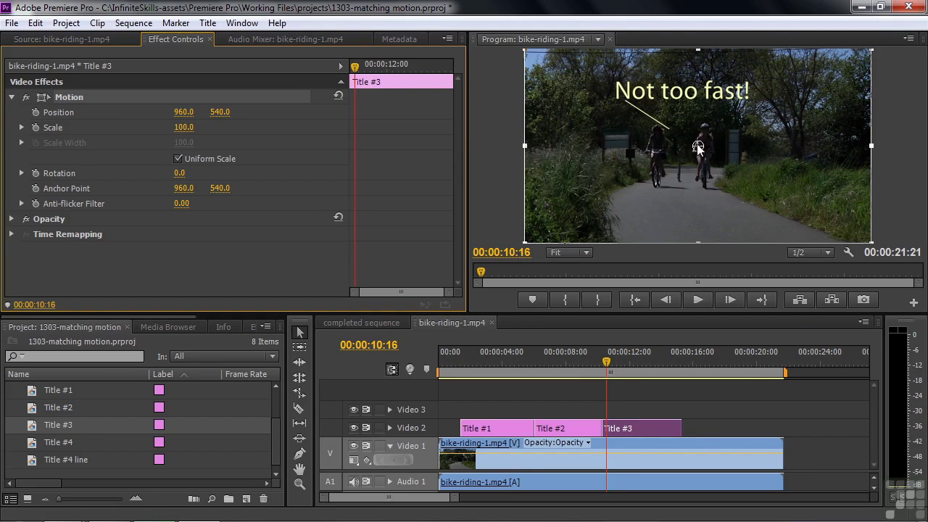
drag(181, 190, 73, 191)
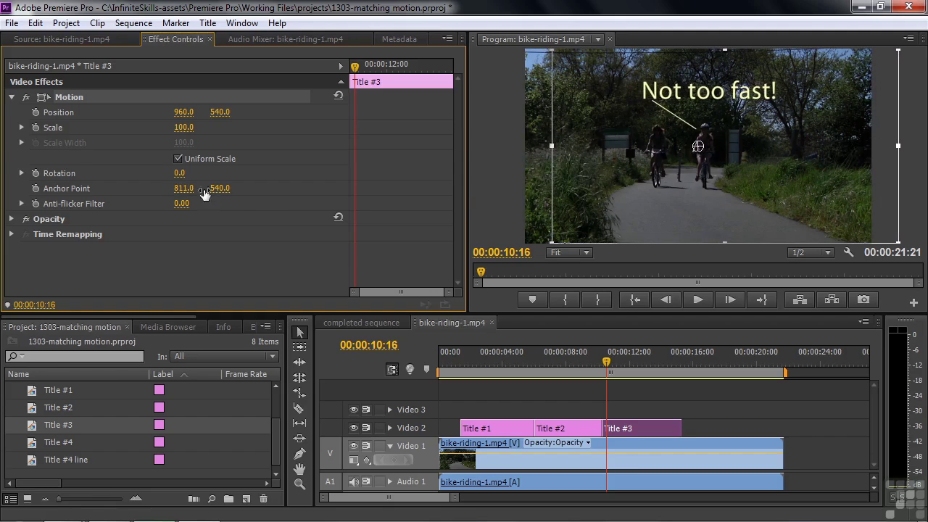
drag(220, 191, 153, 190)
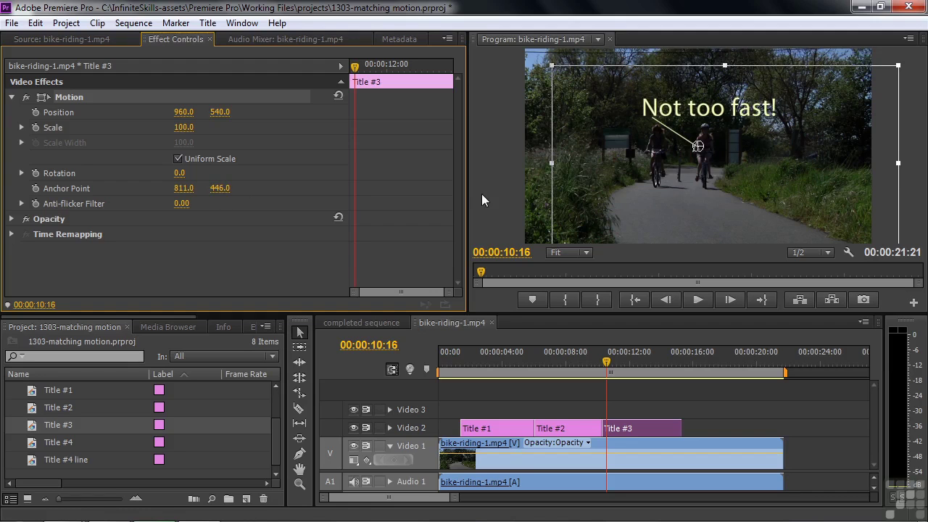
drag(818, 184, 770, 172)
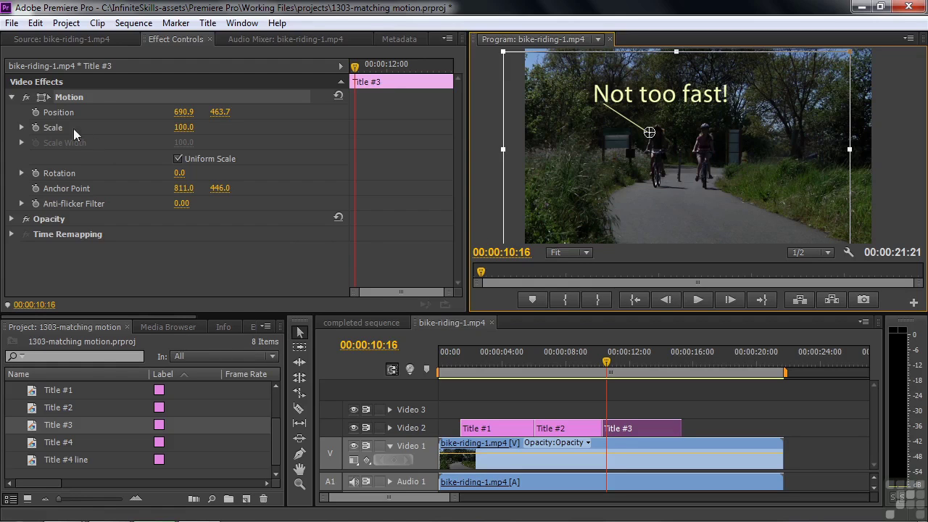
Enable Position and Scale keyframes for Title #3 at 00:00:10:16 and add a Position keyframe of 622.6, 427.6 at 00:00:11:17.
click(38, 114)
click(37, 126)
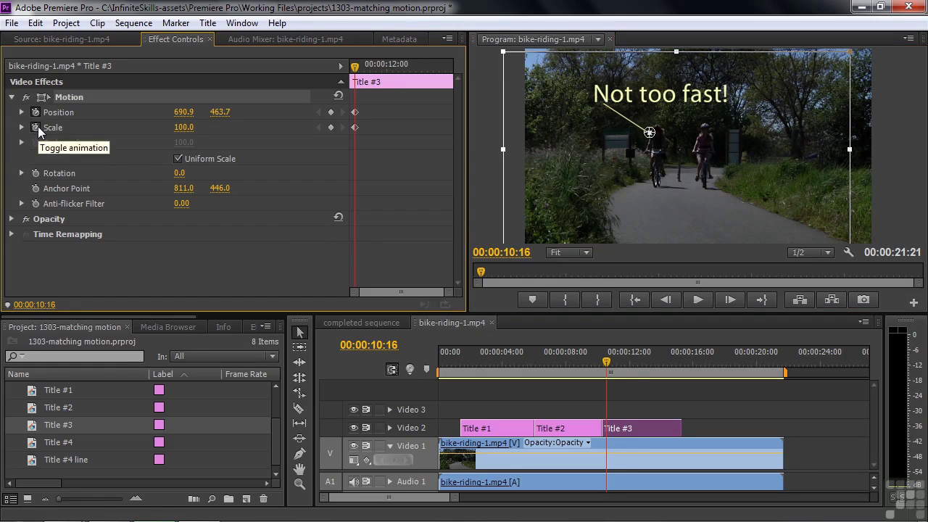
mouse_move(607, 361)
mouse_down()
mouse_move(630, 369)
mouse_move(622, 368)
mouse_up()
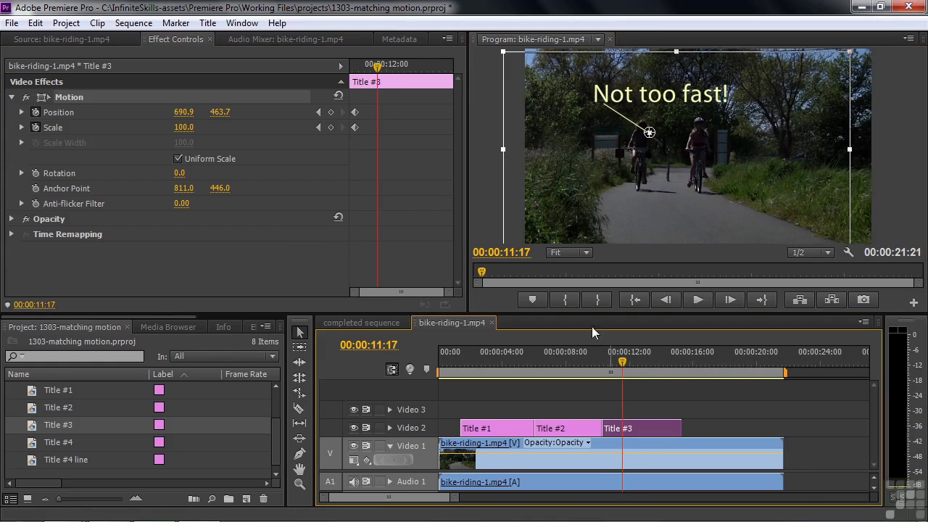
drag(692, 197, 681, 190)
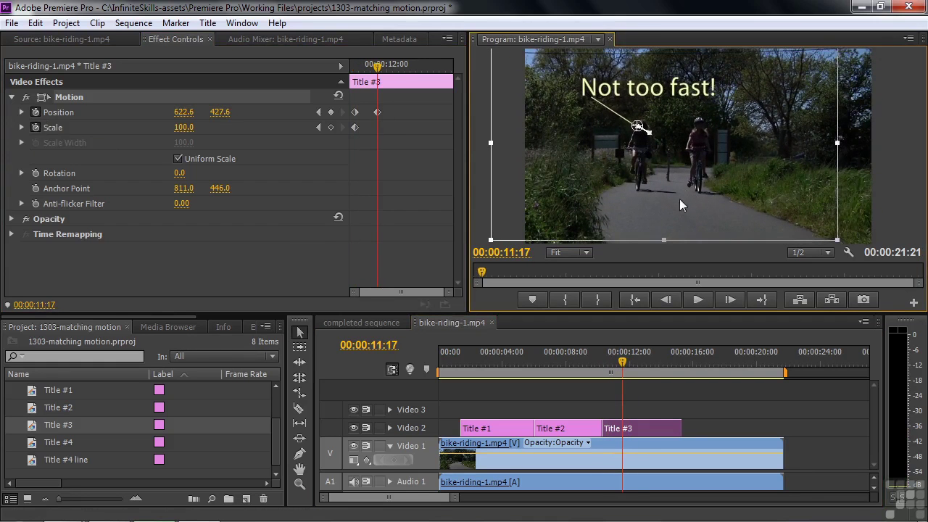
drag(629, 355, 642, 361)
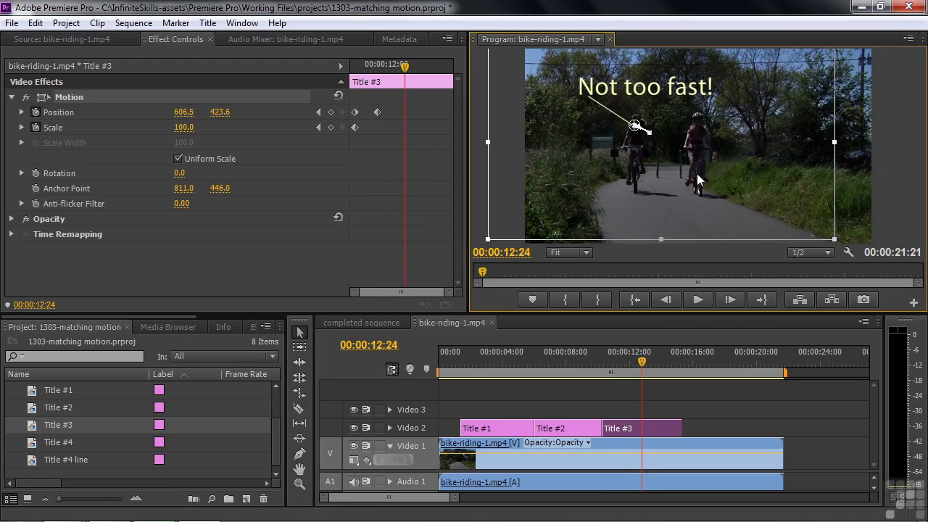
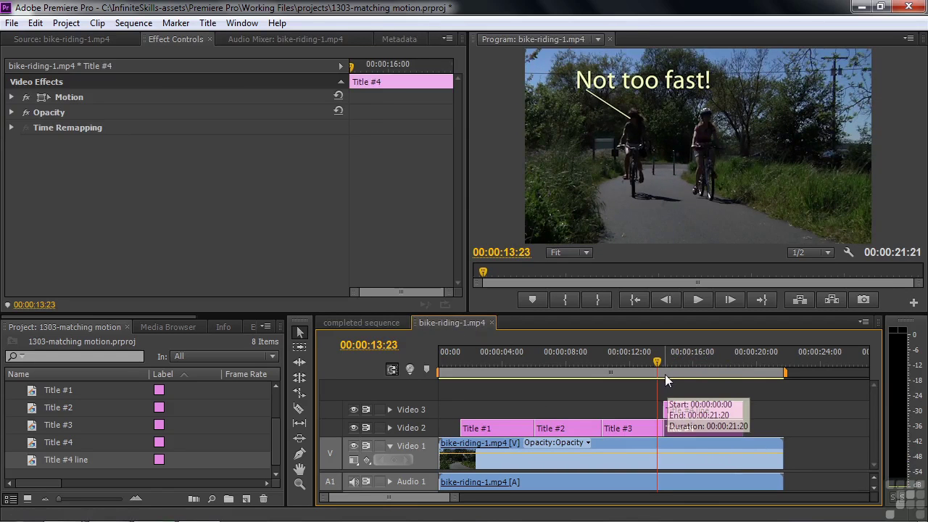
Move the playhead to 00:00:14:16 and set the anchor point of Title #4 line to 1450, 525 at the line's lower end.
drag(663, 365, 667, 366)
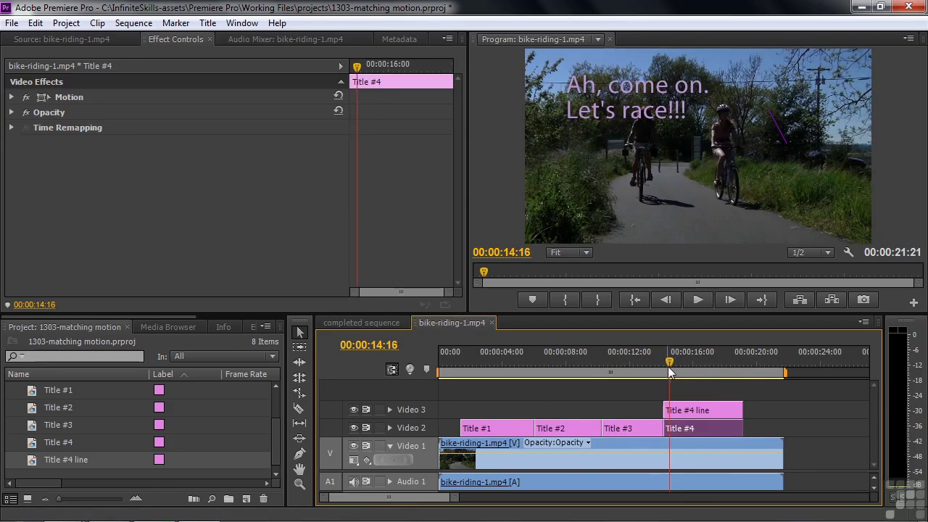
click(697, 410)
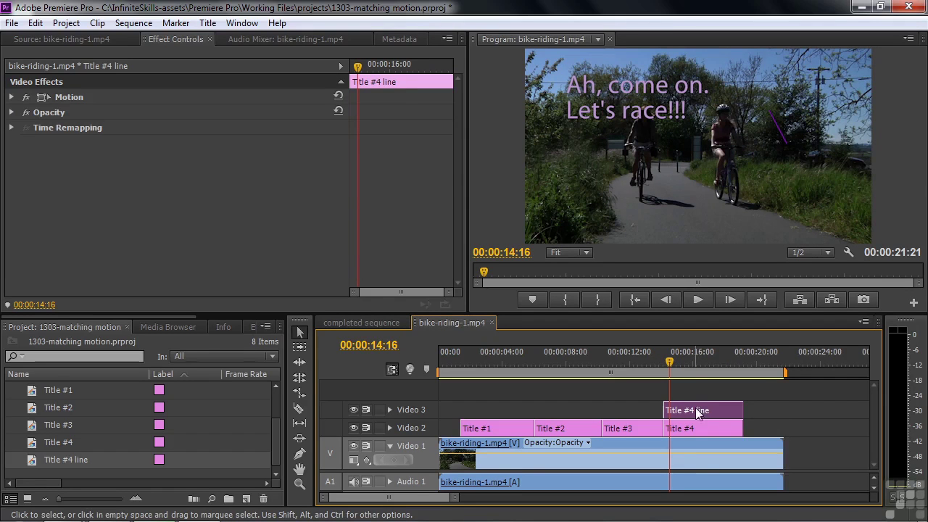
click(68, 97)
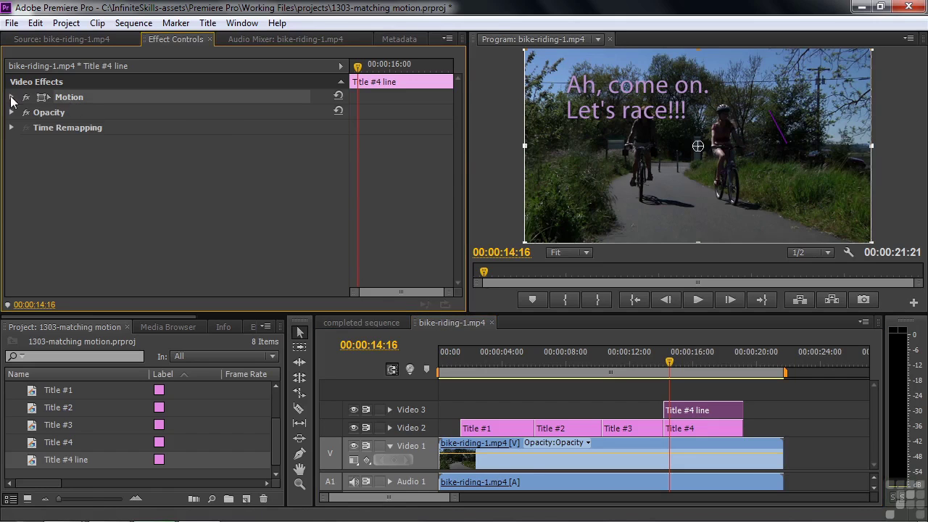
click(12, 97)
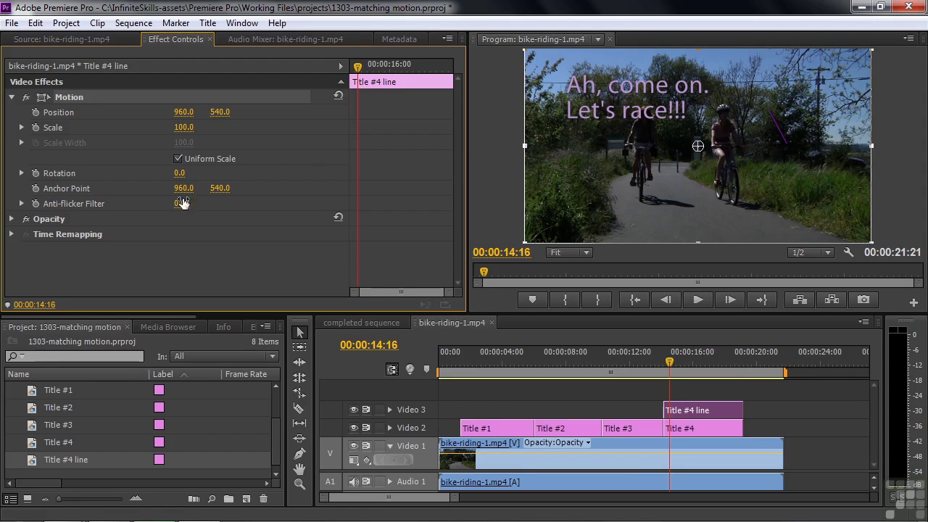
drag(184, 188, 540, 188)
drag(214, 190, 205, 190)
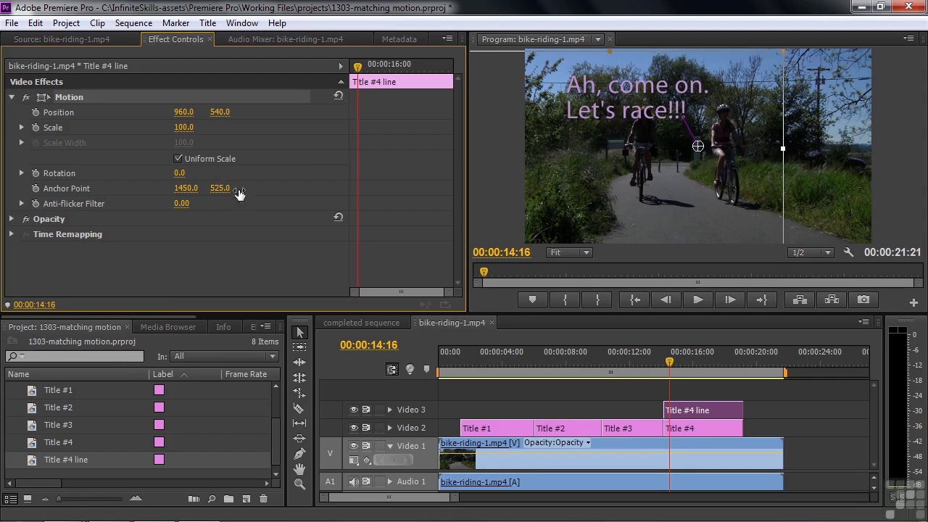
With Video 2 hidden, move Title #4 line to position 1072.5, 383.4 at the rider's head and rotate it to -36°.
click(377, 435)
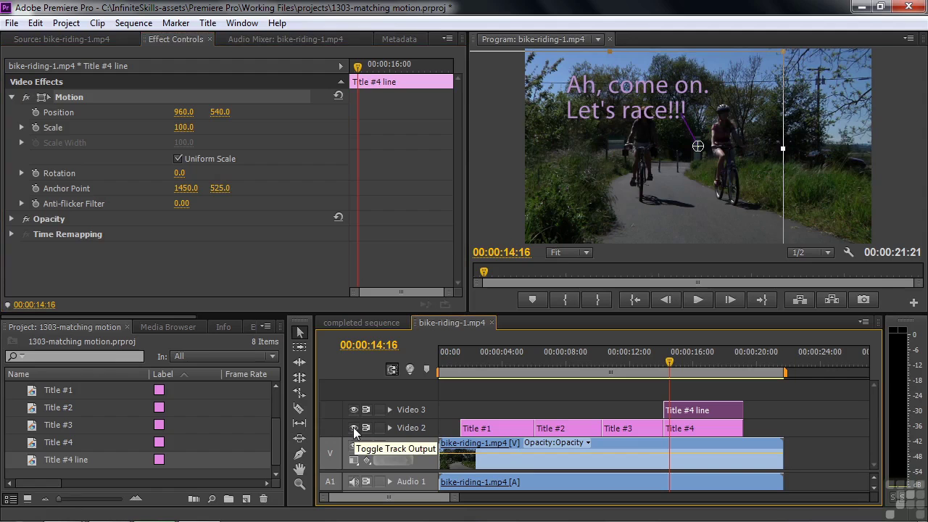
click(354, 428)
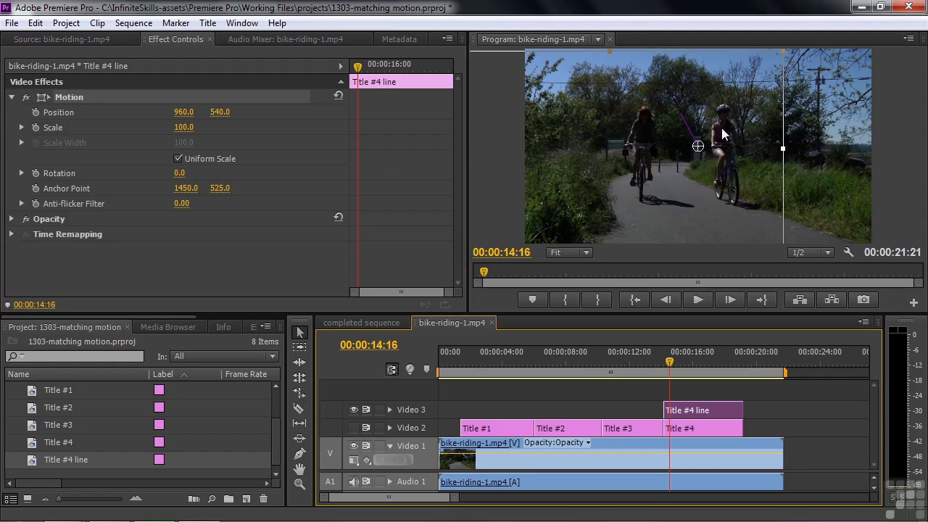
drag(673, 202, 693, 174)
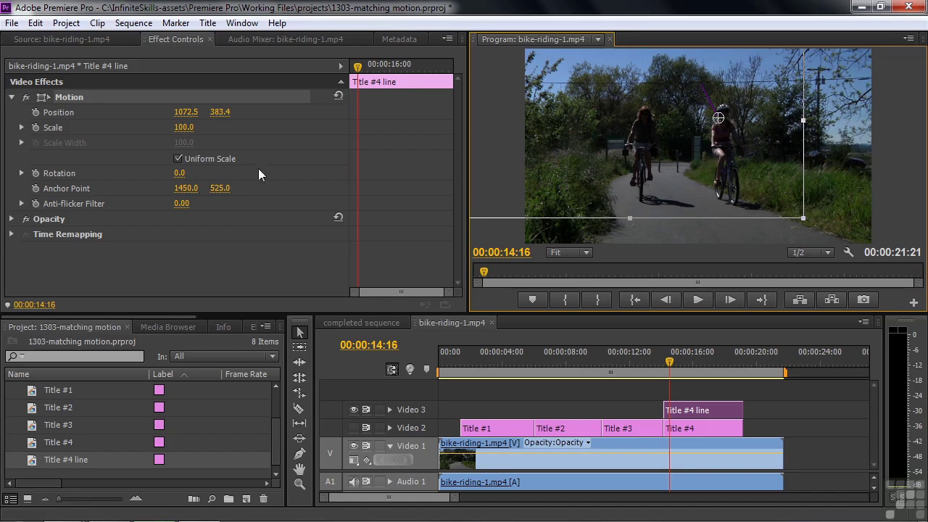
mouse_move(187, 177)
mouse_down()
mouse_move(200, 177)
mouse_move(136, 177)
mouse_move(197, 179)
mouse_up()
Enable Position, Scale and Rotation keyframes for Title #4 line at 00:00:14:16.
click(35, 111)
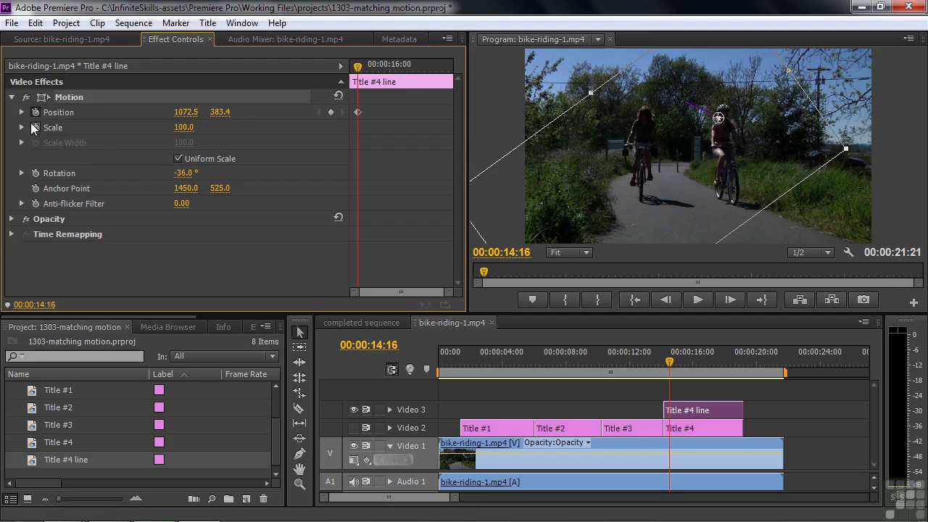
click(35, 127)
click(35, 174)
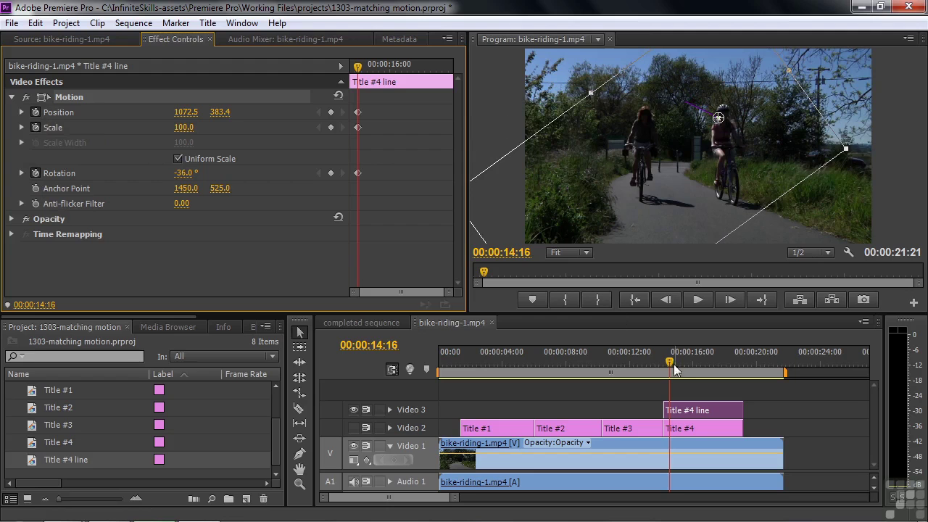
Add Position keyframes for Title #4 line of 1237.2, 311.2 at 00:00:15:25 and 1542.4, 226.8 at 00:00:16:16.
drag(672, 361, 691, 364)
drag(629, 222, 656, 209)
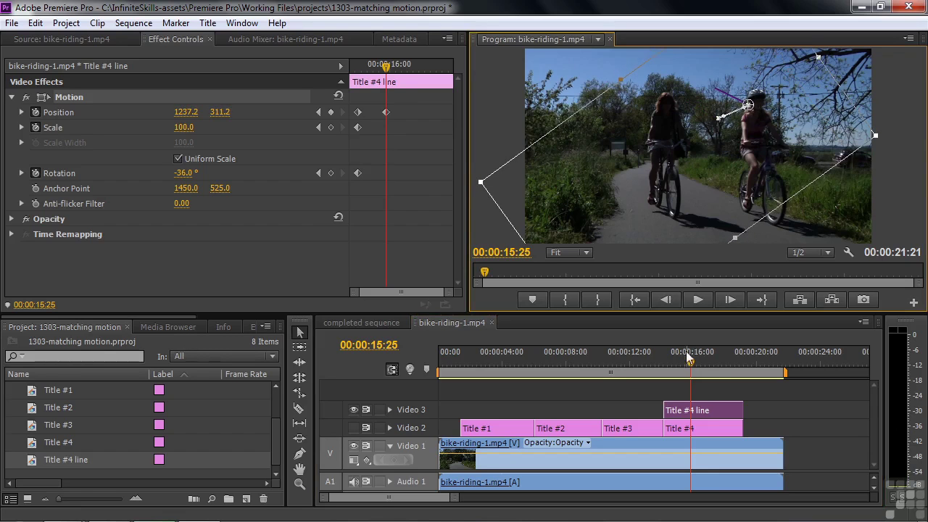
drag(694, 364, 703, 363)
drag(627, 238, 684, 220)
Add a Position keyframe of 2212.4, 46.8 for Title #4 line at 00:00:17:06, placing its anchor beyond the frame edge.
click(568, 252)
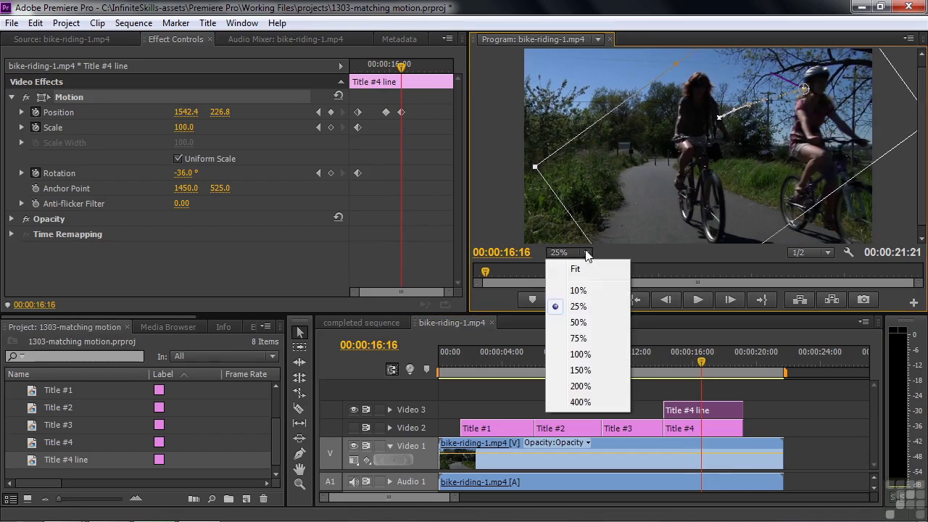
click(577, 291)
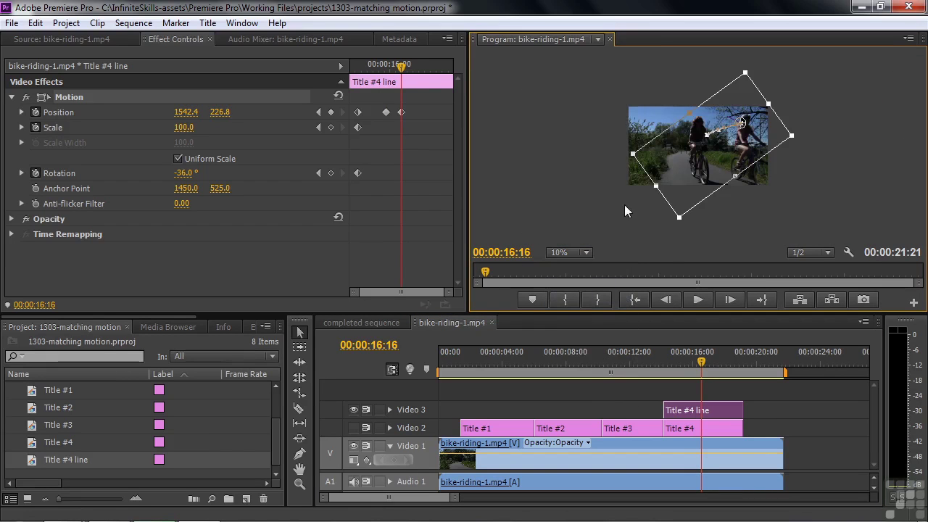
drag(701, 352, 712, 357)
drag(697, 194, 747, 180)
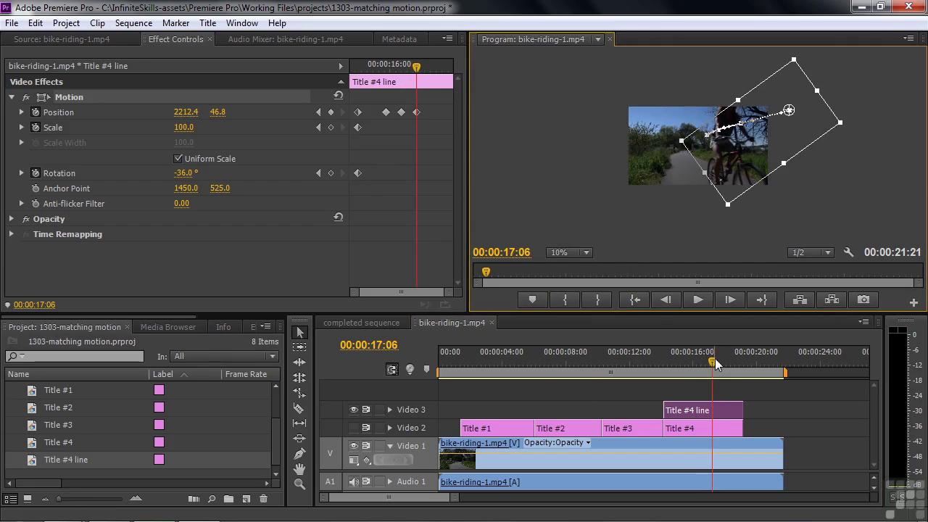
click(583, 253)
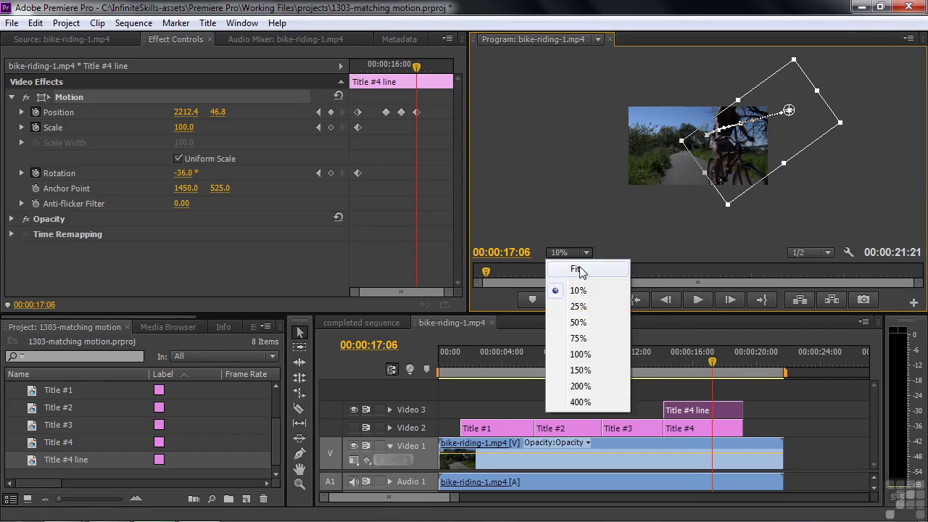
click(577, 269)
Set the rotation of Title #4 line to -109° and its scale to 210 at 00:00:16:22.
mouse_move(709, 365)
mouse_down()
mouse_move(687, 371)
mouse_move(703, 369)
mouse_up()
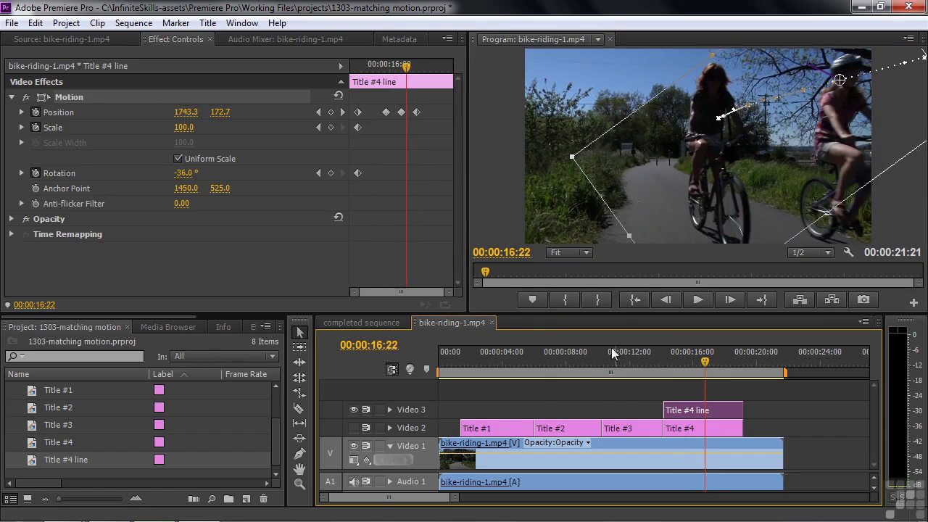
drag(186, 176, 132, 177)
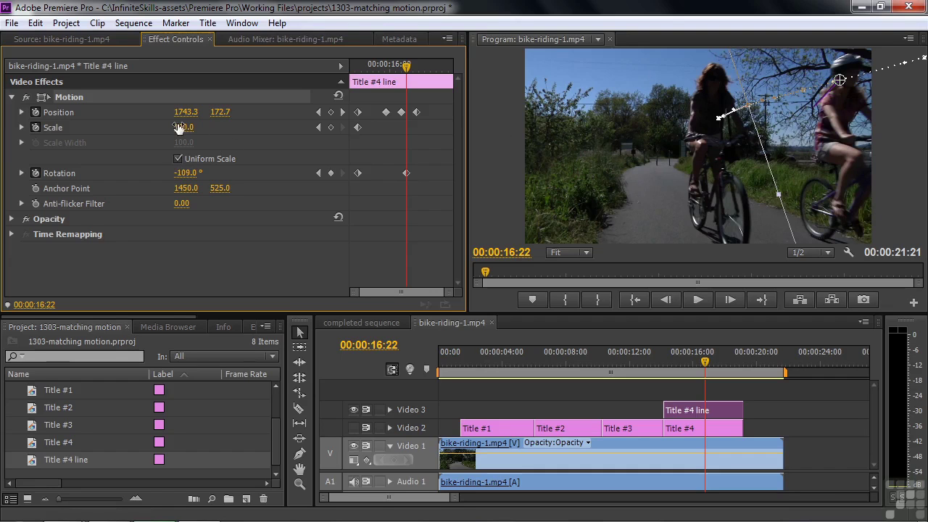
drag(184, 131, 263, 130)
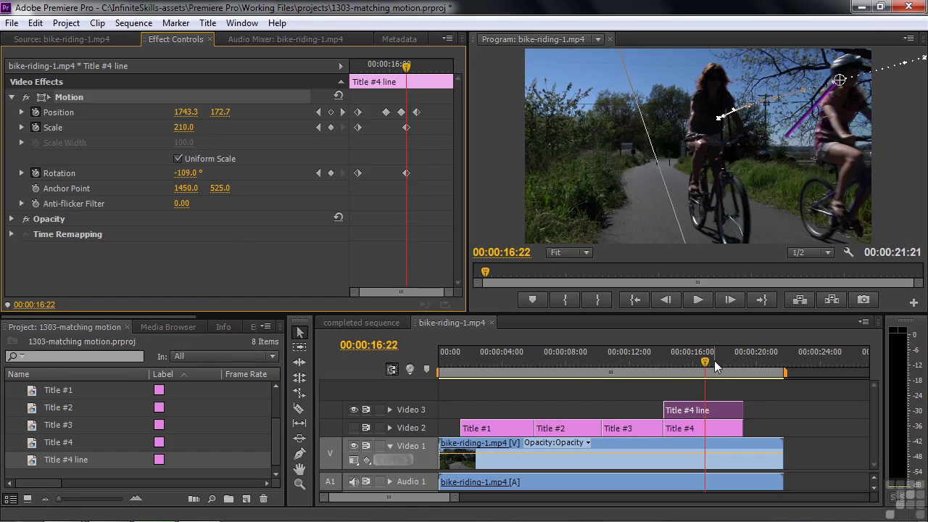
With Video 2 shown again at 00:00:14:22, set Title #4's anchor point to 960, 291 and its position to 871.6, 291.1.
drag(709, 366, 676, 364)
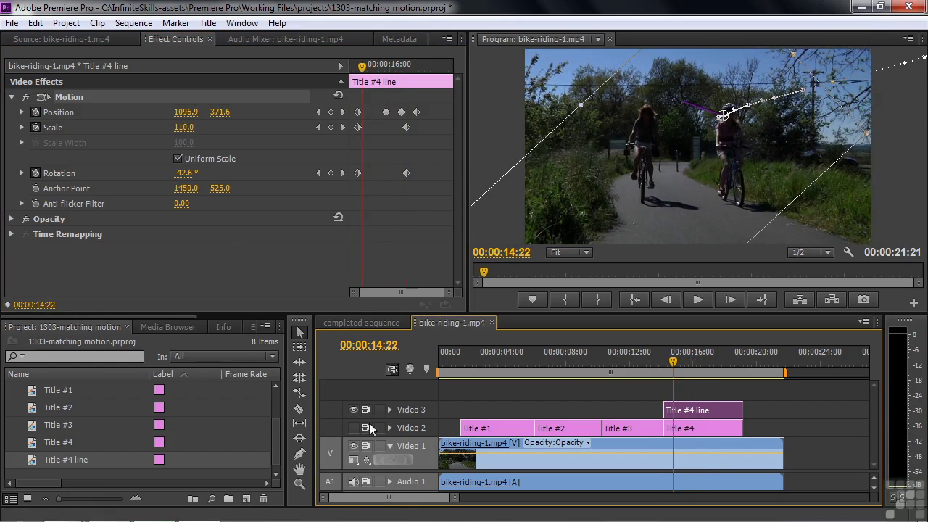
click(355, 428)
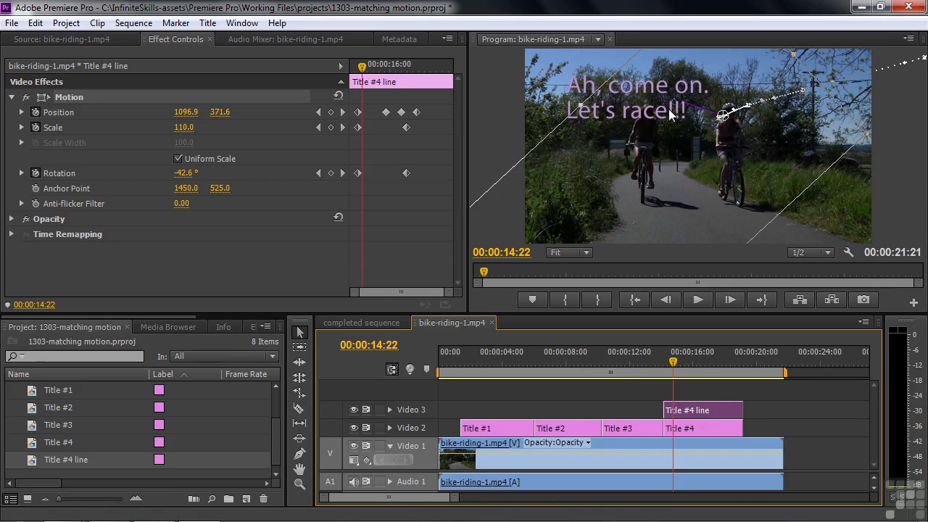
click(683, 432)
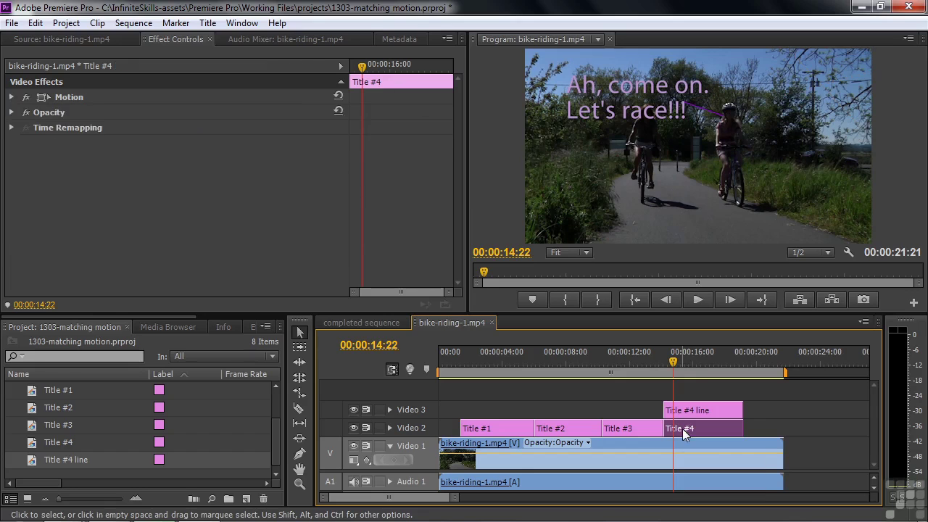
click(12, 98)
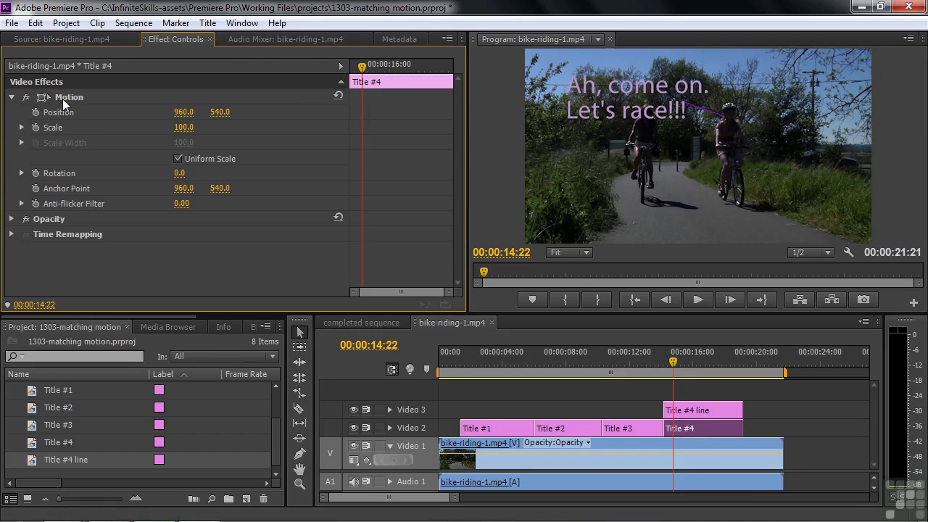
click(62, 98)
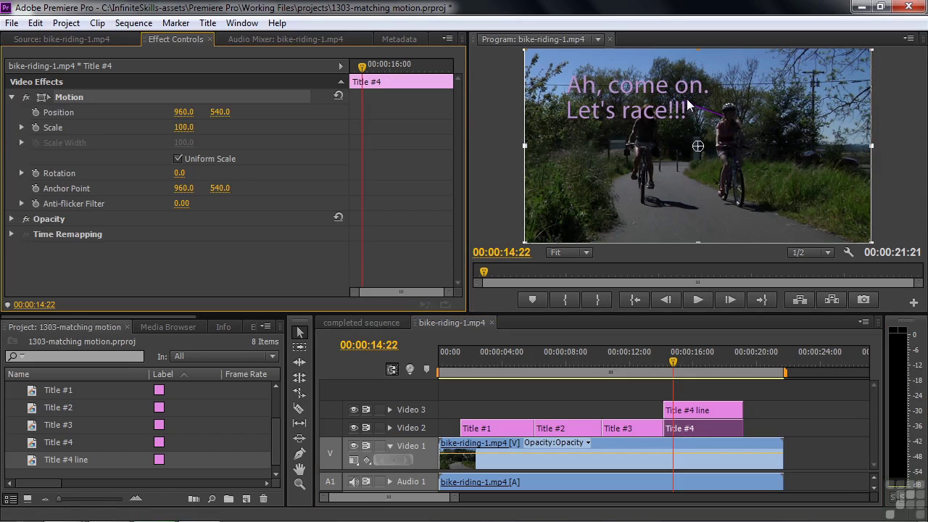
drag(220, 188, 40, 188)
drag(694, 203, 680, 164)
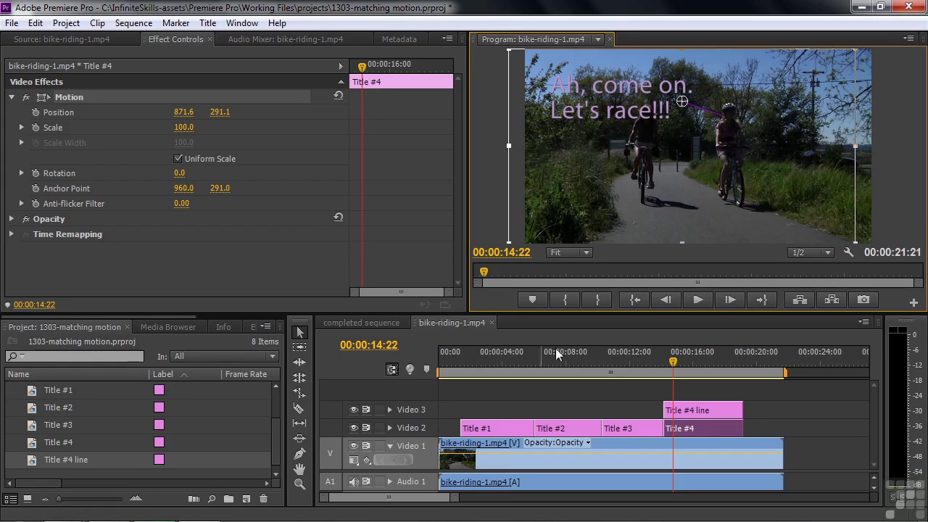
Enable Position and Scale keyframes for Title #4 at 00:00:14:12 and set its scale to 105.
click(688, 427)
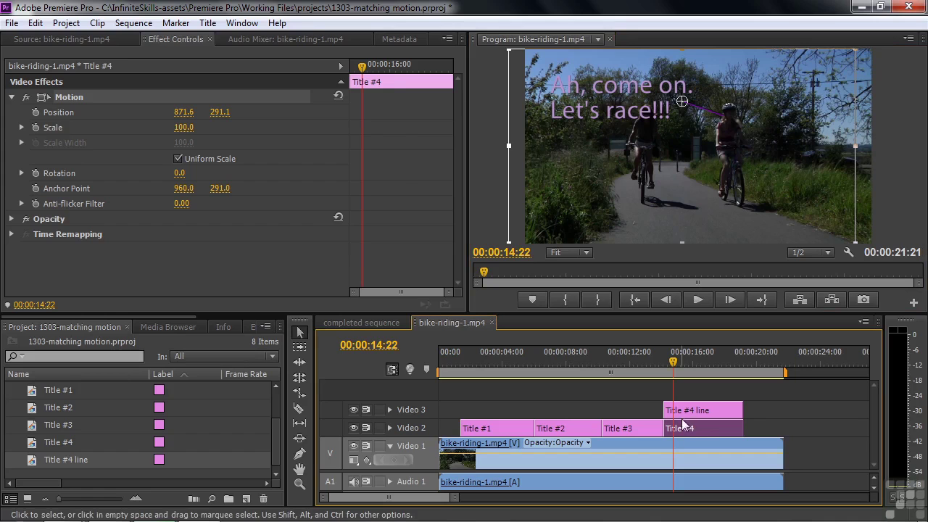
click(685, 410)
click(657, 429)
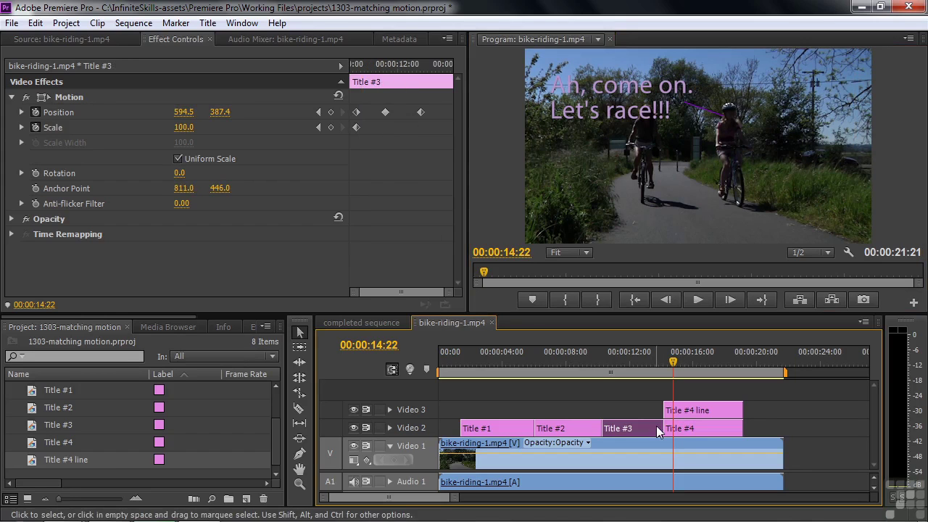
mouse_move(673, 363)
mouse_down()
mouse_move(628, 365)
mouse_move(598, 379)
mouse_move(669, 380)
mouse_up()
click(672, 427)
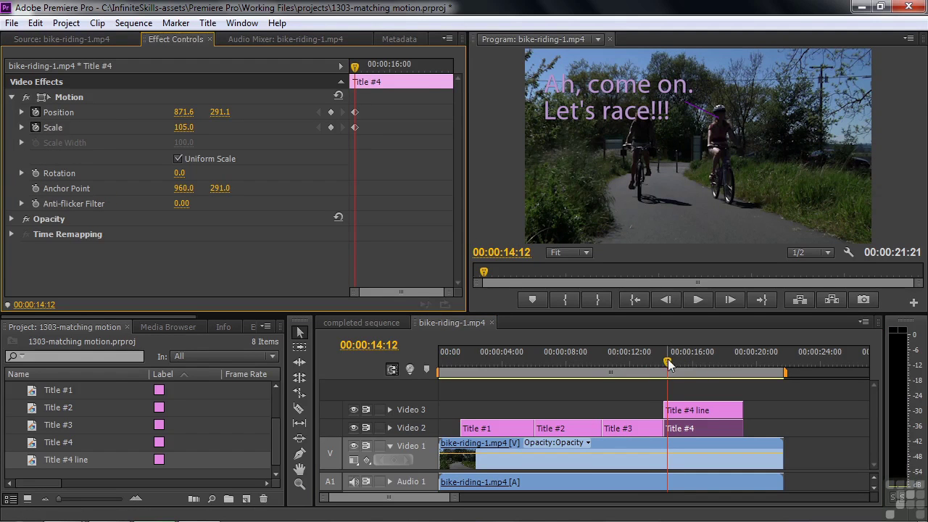
Add Position keyframes for Title #4 of 927.9, 419.6 at 00:00:15:27 and 1205, 491.8 at 00:00:16:14 to follow the line's end.
drag(667, 364, 692, 366)
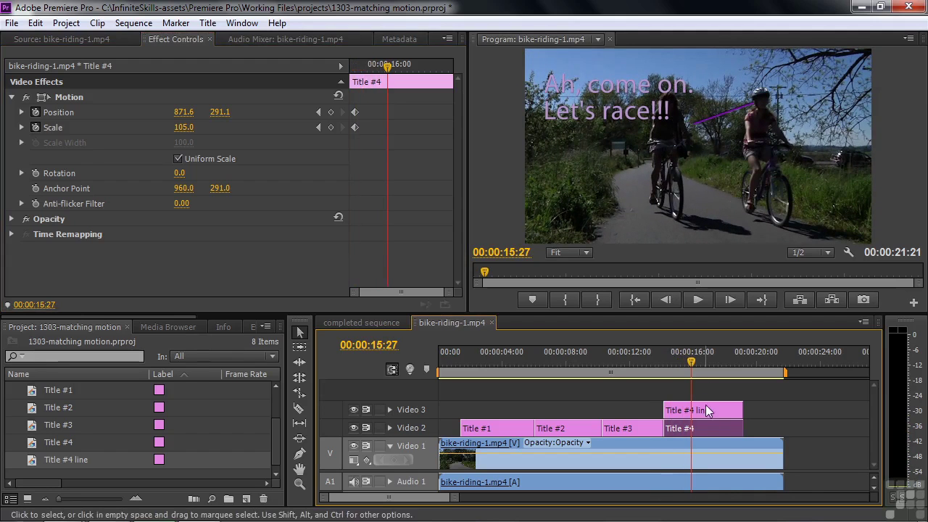
click(75, 100)
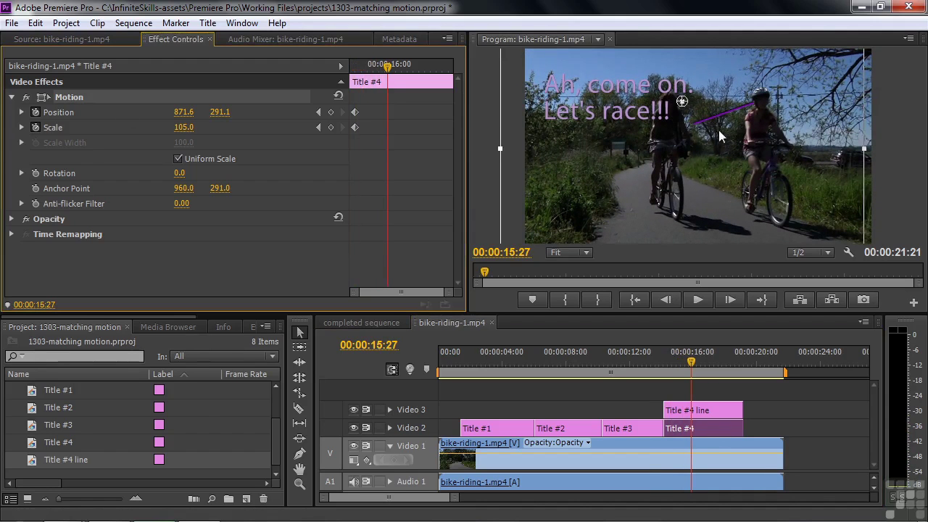
drag(643, 140, 654, 162)
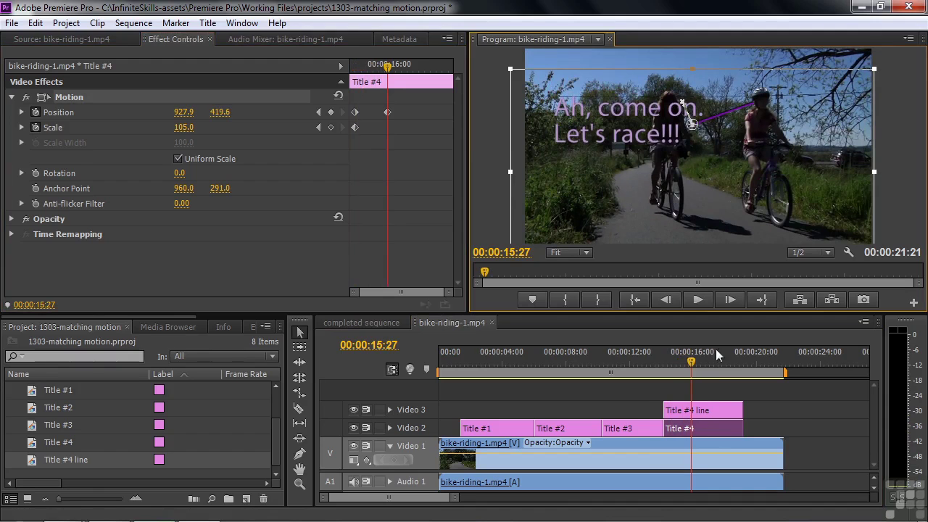
click(701, 374)
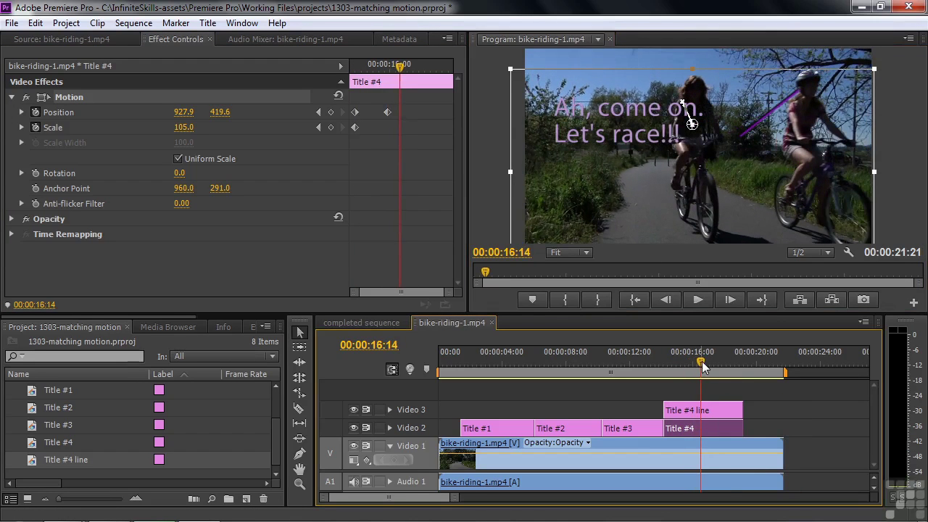
drag(623, 200, 673, 213)
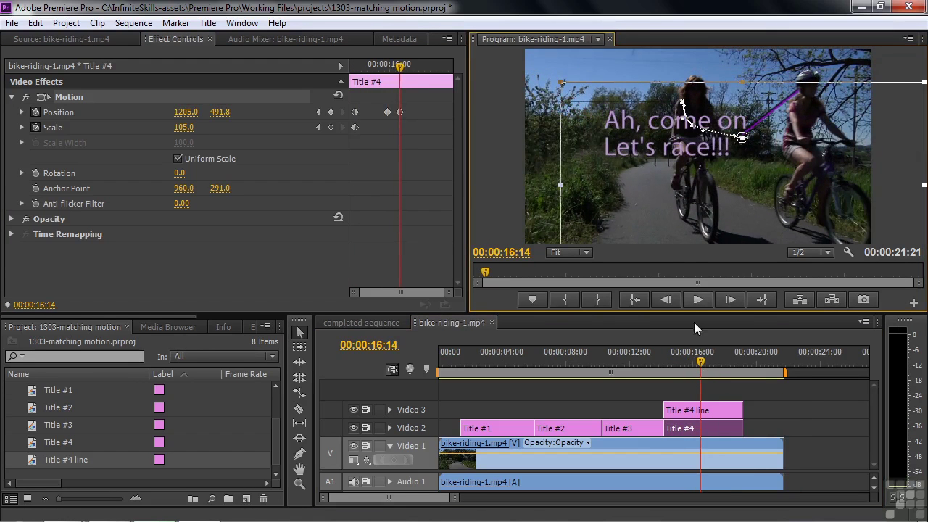
Keyframe Title #4 at position 1835.6, 588.2 with scale 157 at 00:00:17:10, and at position 2755.5, 728.7 at 00:00:18:02.
drag(700, 370, 714, 370)
drag(658, 214, 771, 224)
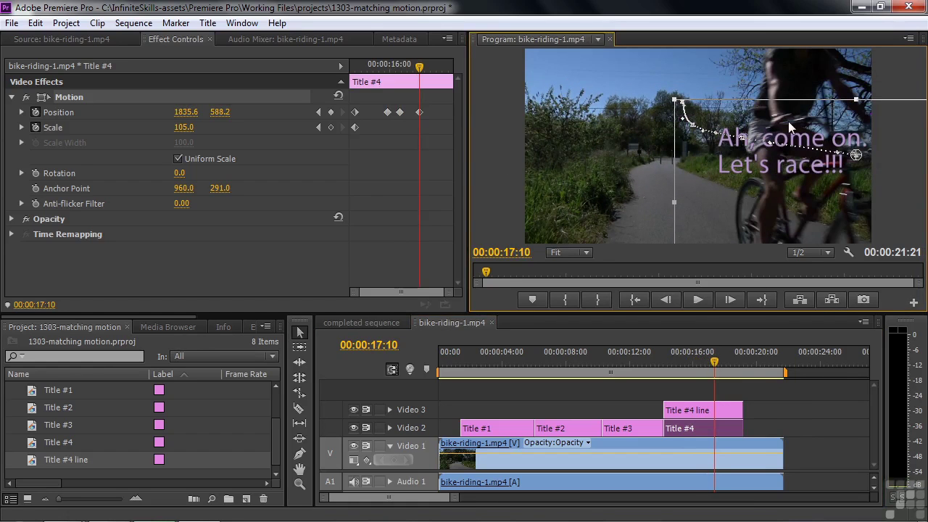
drag(197, 133, 235, 133)
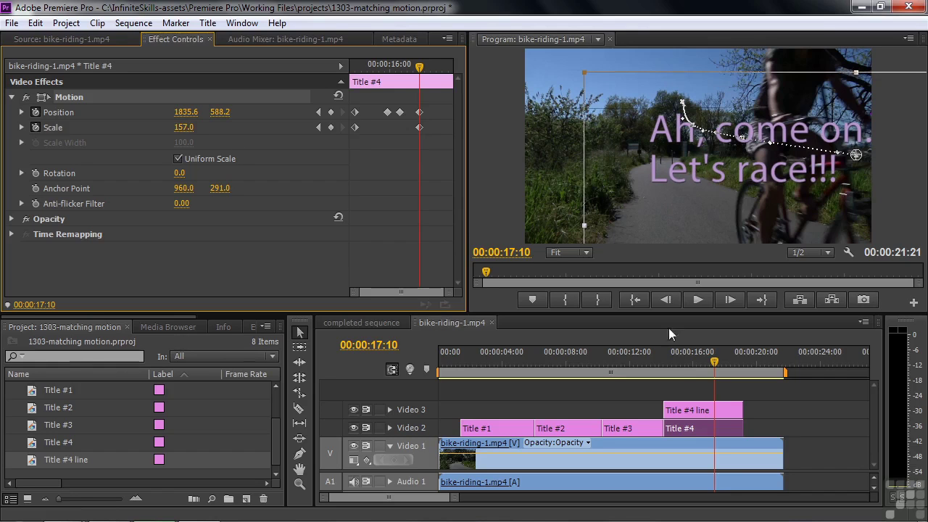
drag(717, 363, 726, 358)
drag(707, 211, 844, 236)
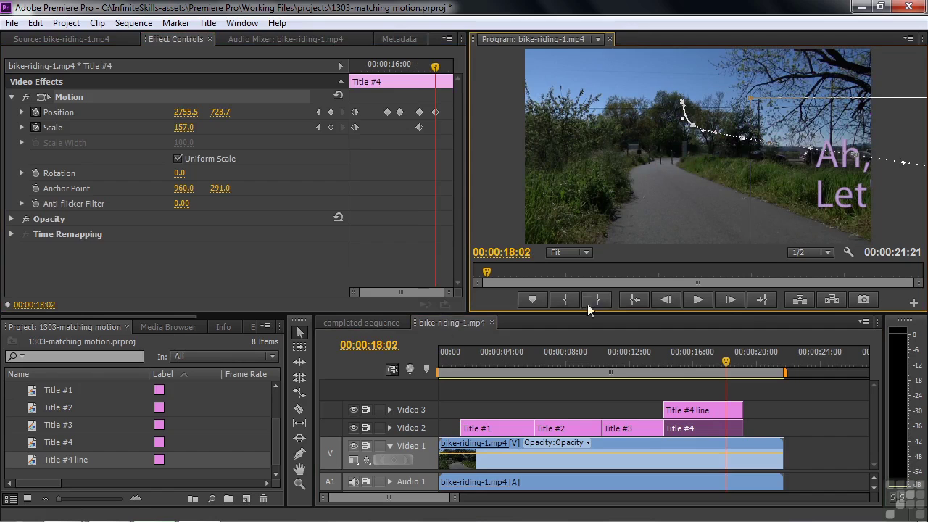
Review the completed sequence by playing through the Title #4 section and inspecting Title #1 at 00:00:03:22.
click(365, 324)
drag(676, 363, 646, 366)
key(space)
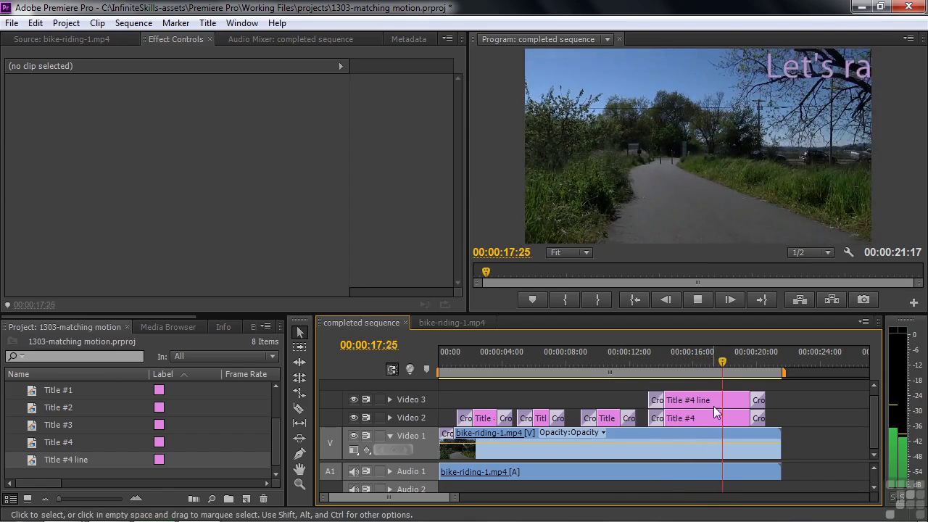
key(space)
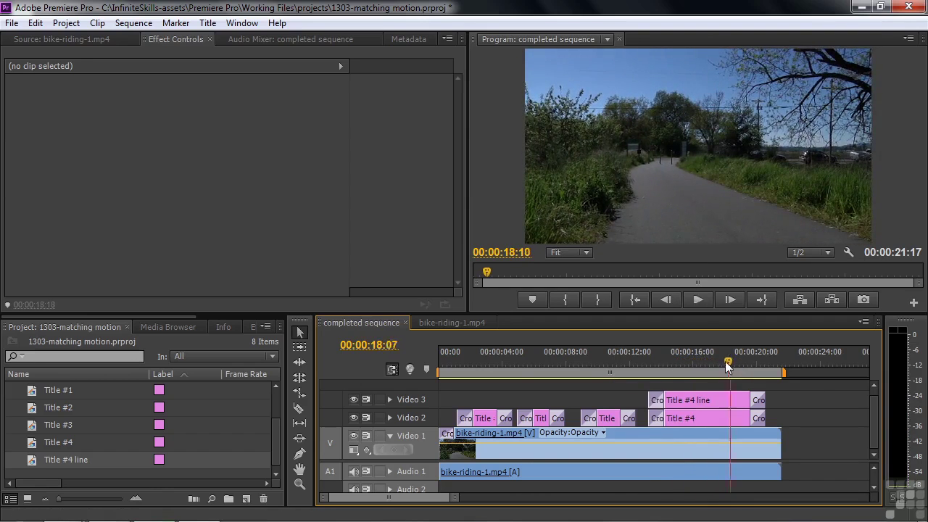
click(535, 360)
drag(531, 382, 489, 386)
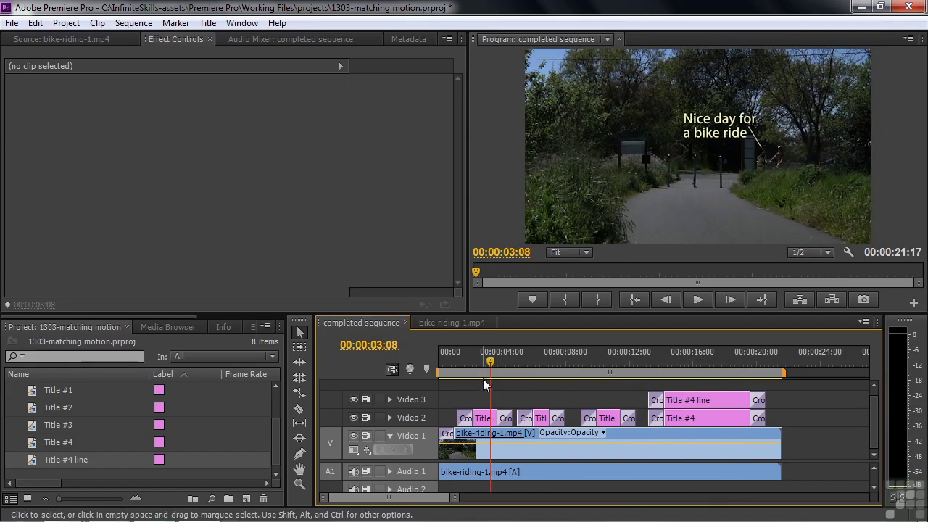
click(497, 368)
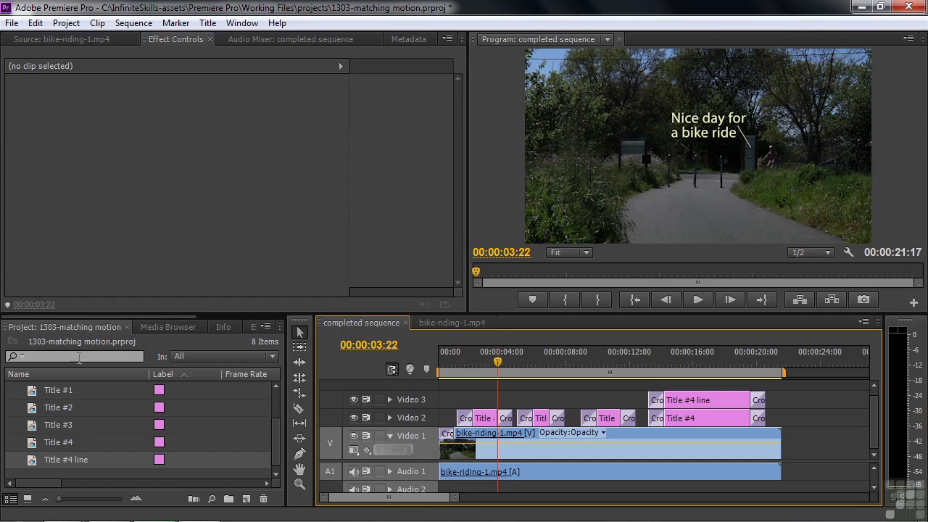
Search the effects for "lens" and apply Lens Flare to bike-riding-1.mp4 on Video 1 of the completed sequence.
drag(158, 317, 234, 318)
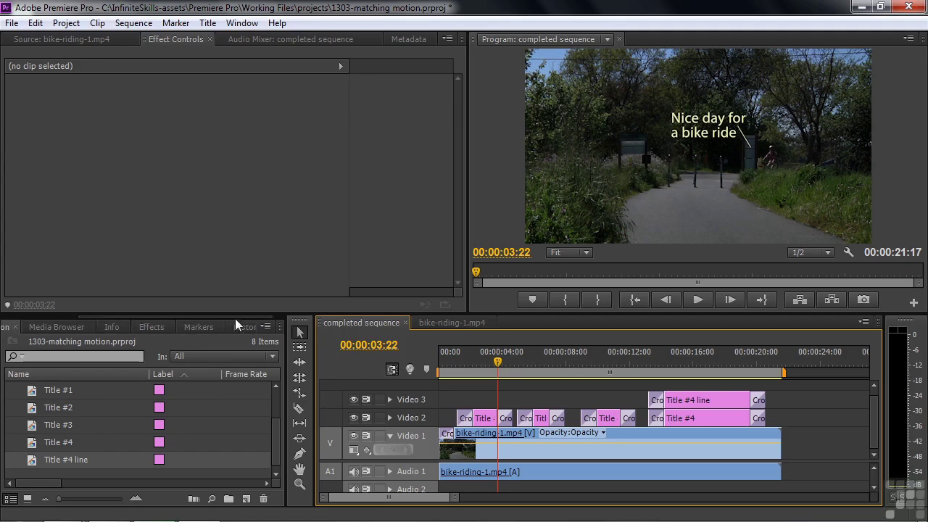
click(156, 327)
click(43, 340)
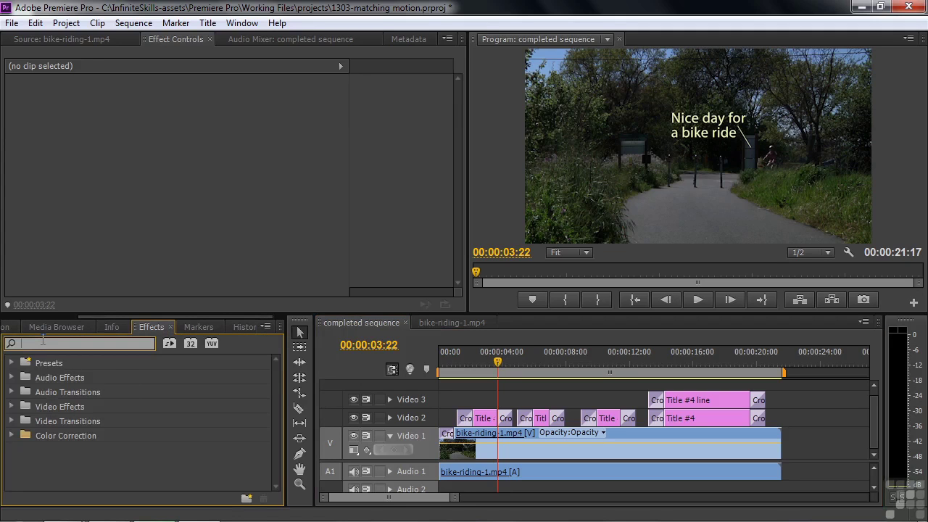
text(lens)
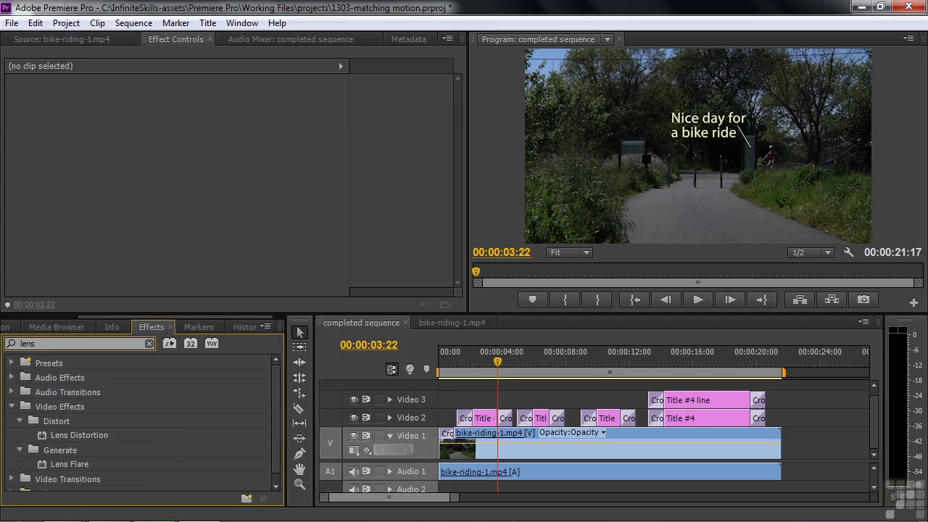
drag(45, 465, 524, 445)
At 00:00:01:07, set Flare Center to 1486.2, 586.2 and Flare Brightness to 32%, and enable keyframing for both.
drag(508, 371, 458, 372)
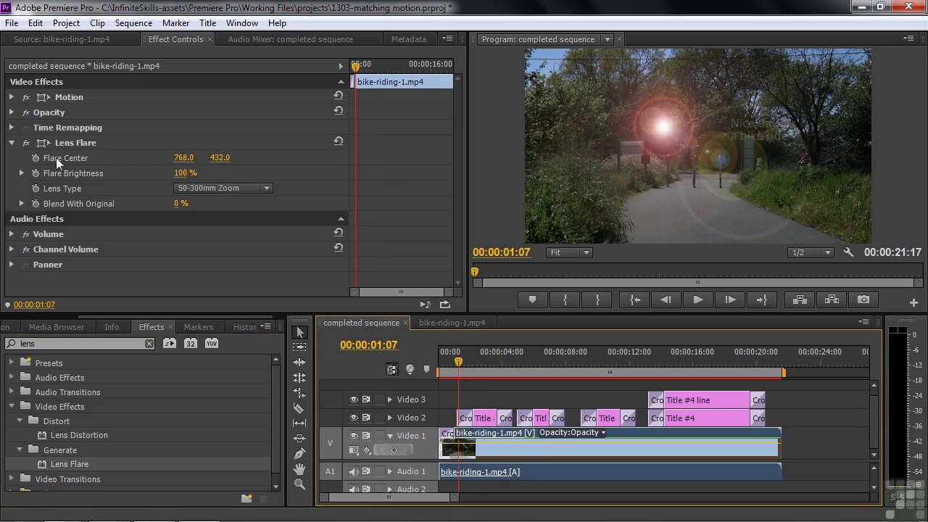
click(50, 142)
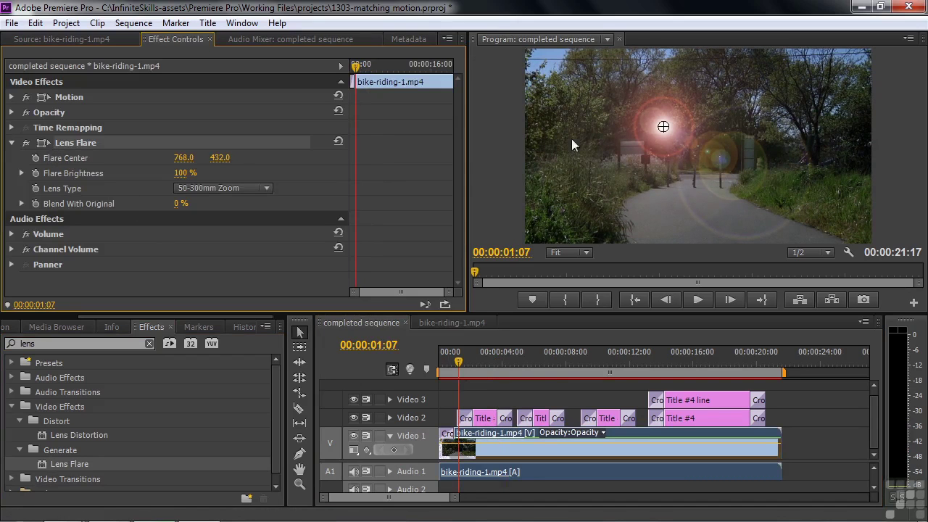
drag(665, 126, 796, 154)
drag(171, 175, 121, 175)
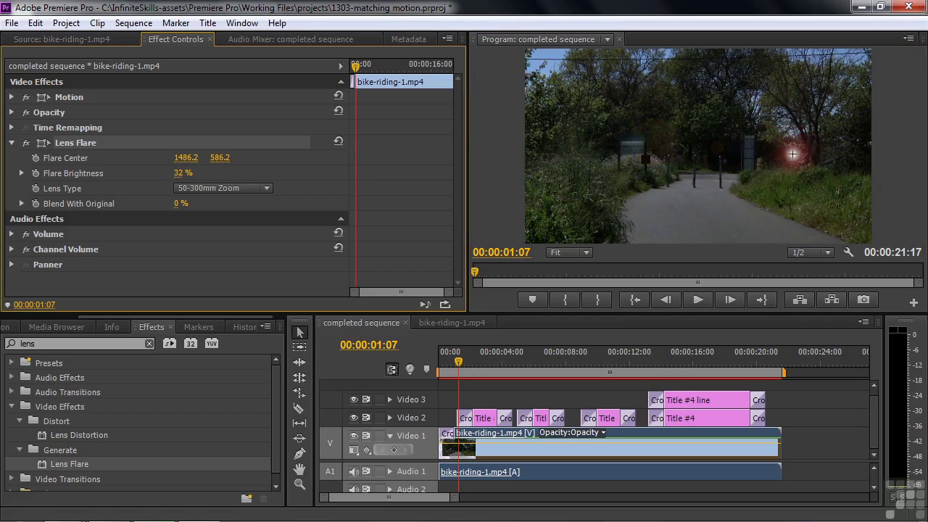
click(35, 158)
click(35, 173)
Add Flare Center keyframes of 1172.9, 550.0 at 00:00:04:09 and 891.7, 525.9 at 00:00:07:28 to follow the riders.
drag(457, 361, 505, 353)
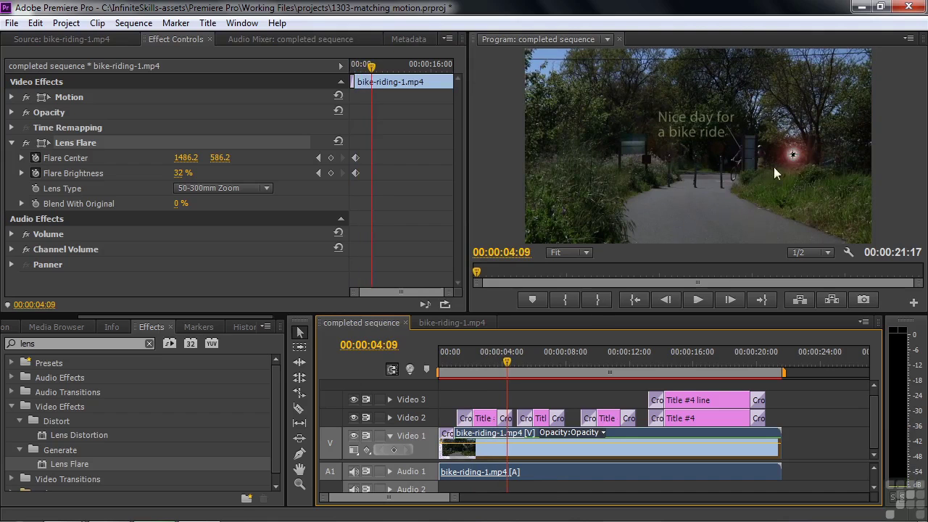
drag(792, 158, 734, 149)
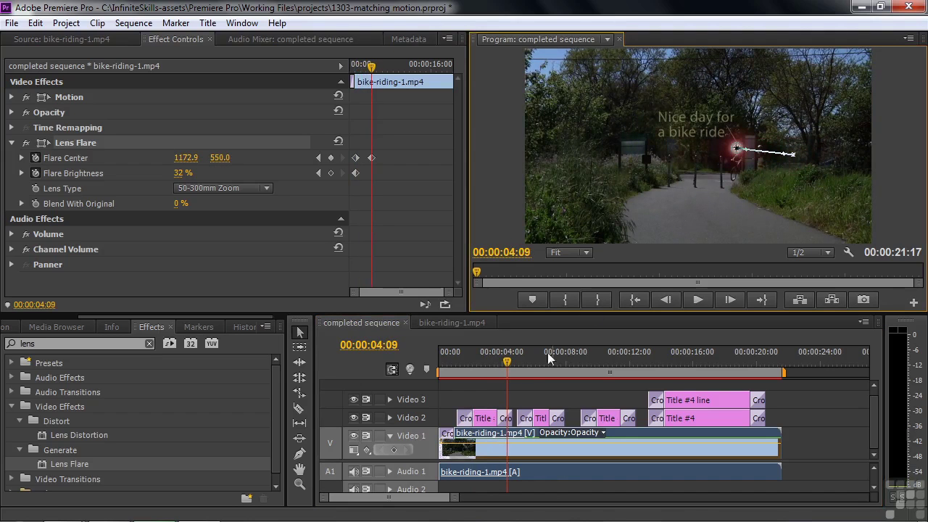
drag(507, 361, 563, 361)
drag(737, 150, 689, 148)
mouse_move(570, 366)
mouse_down()
mouse_move(478, 372)
mouse_move(470, 375)
mouse_move(544, 371)
mouse_move(454, 388)
mouse_move(455, 370)
mouse_move(473, 362)
mouse_move(547, 378)
mouse_move(565, 372)
mouse_up()
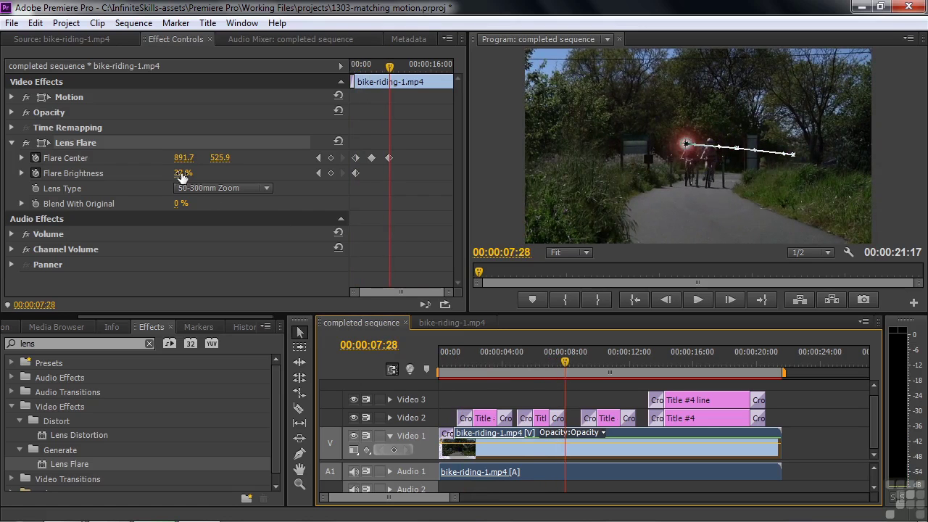
Keyframe a higher Flare Brightness at 00:00:07:28 and play back the animated lens flare.
drag(182, 178, 511, 370)
key(space)
key(space)
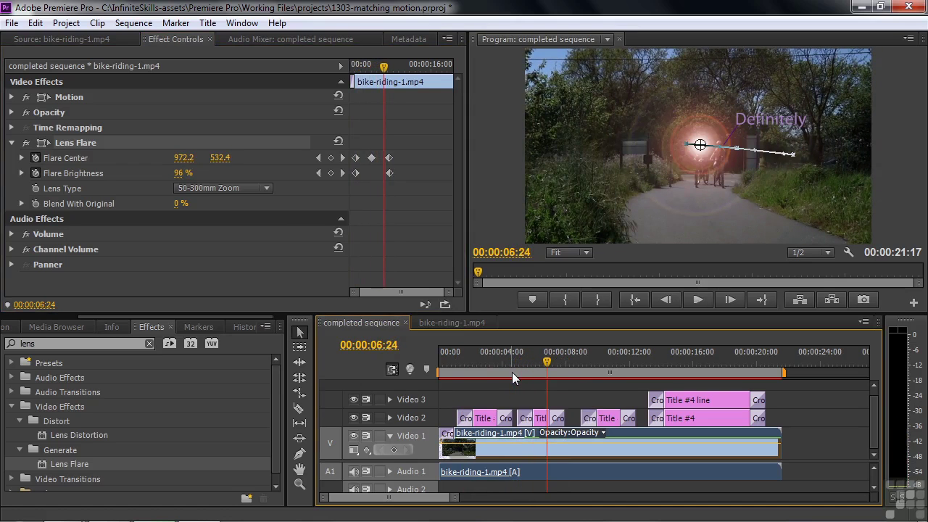